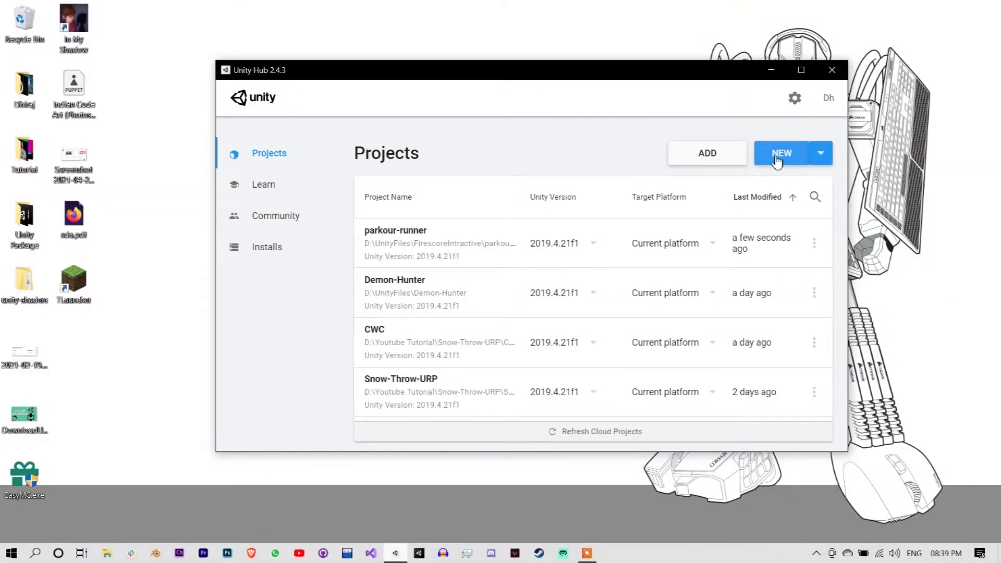
Step: Bring up Unity Hub's Projects list showing parkour-runner, Demon-Hunter, CWC and Snow-Throw-URP
{"action": "left_click", "coordinate": [780, 153]}
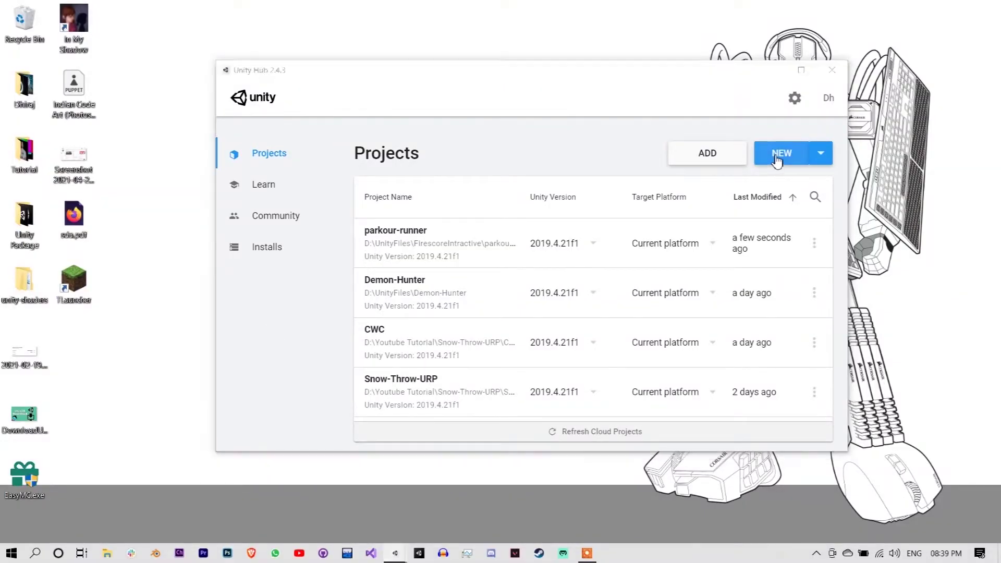
Step: Create a new 2D project named Jetpack-Youtube-Tutorial in the Youtube Tutorial folder
{"action": "left_click", "coordinate": [228, 252]}
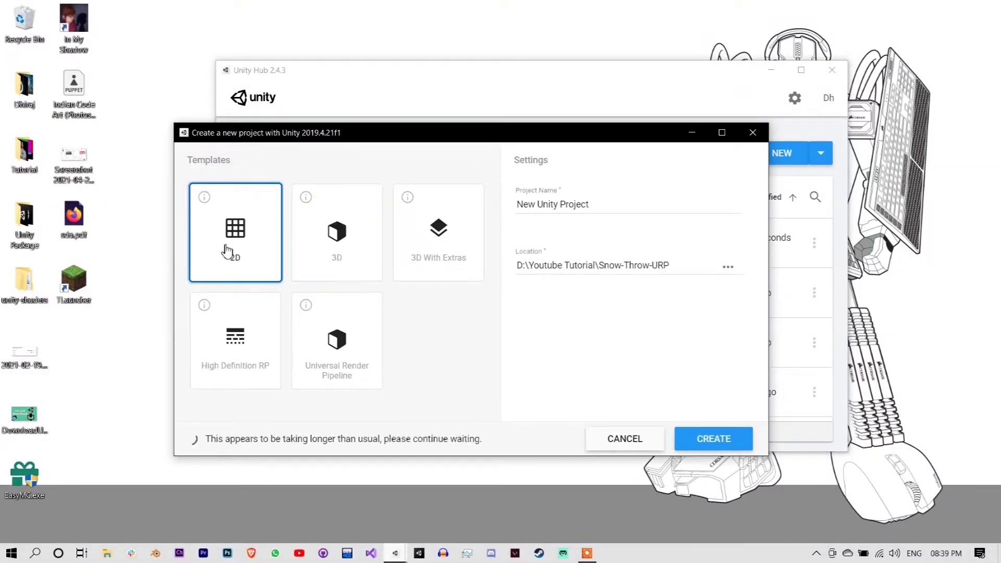
{"action": "triple_click", "coordinate": [522, 204]}
{"action": "key", "text": "BackSpace"}
{"action": "type", "text": "Jet"}
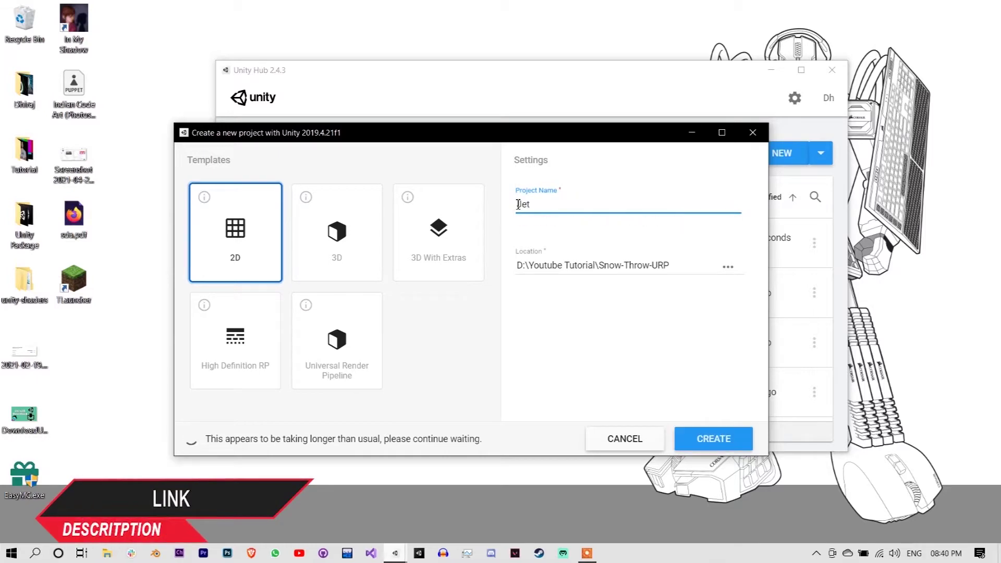
{"action": "type", "text": "pack"}
{"action": "type", "text": "orial"}
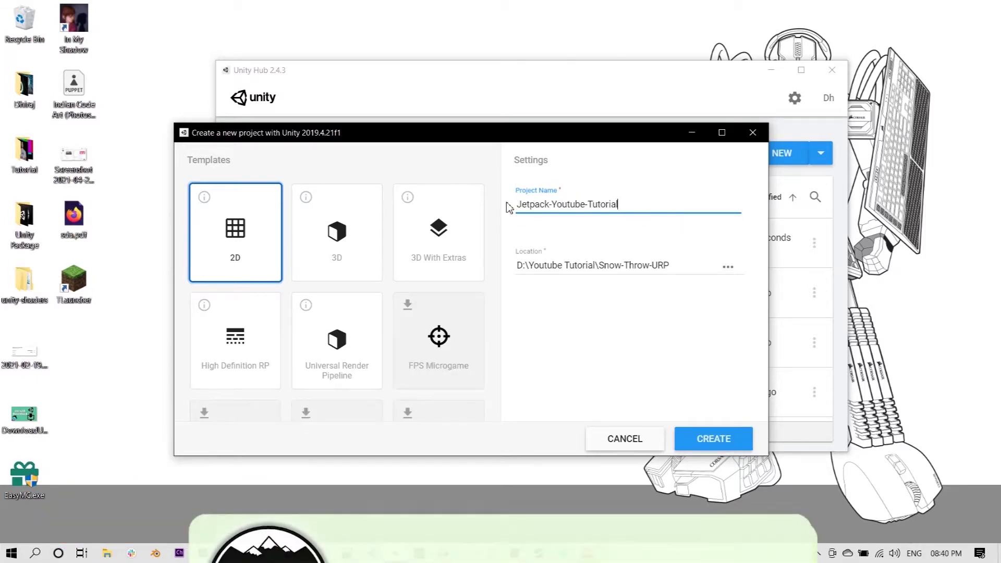
{"action": "left_click", "coordinate": [668, 265]}
{"action": "key", "text": "BackSpace"}
{"action": "key", "text": "BackSpace"}
{"action": "key", "text": "BackSpace"}
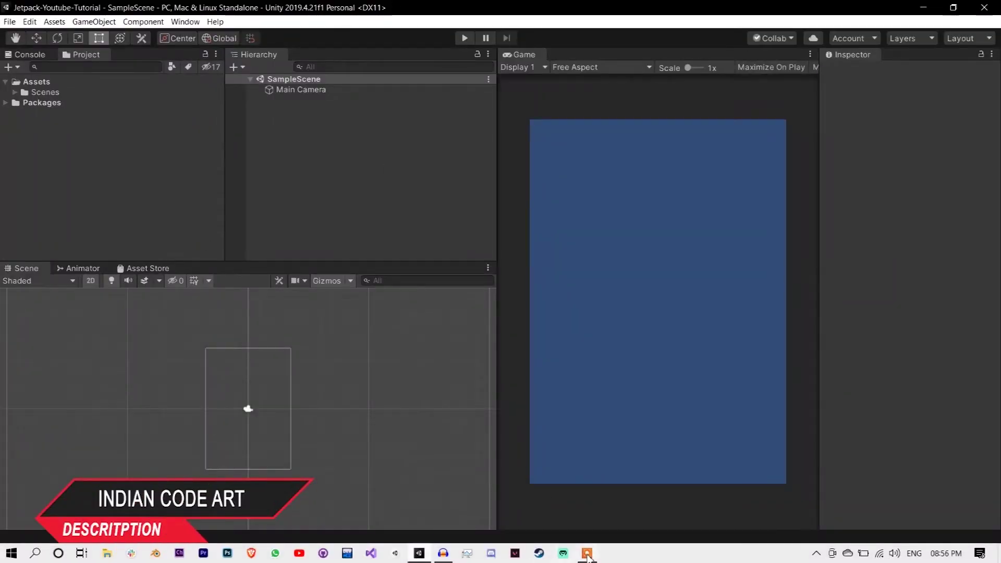
Step: Set the Game view resolution to 1920x1080 and switch the editor to the Tall layout
{"action": "left_click", "coordinate": [543, 67]}
{"action": "left_click", "coordinate": [600, 67]}
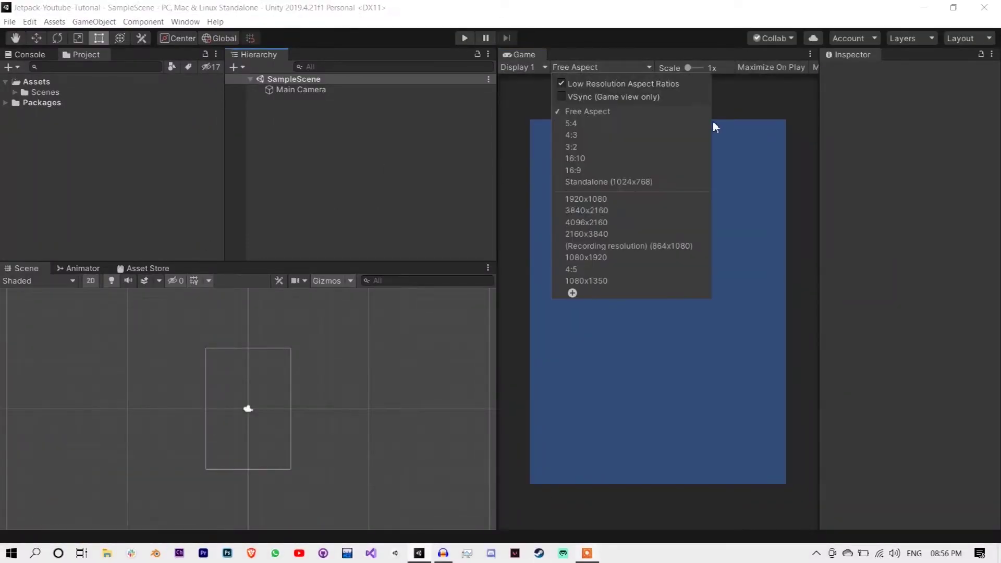
{"action": "left_click", "coordinate": [588, 204]}
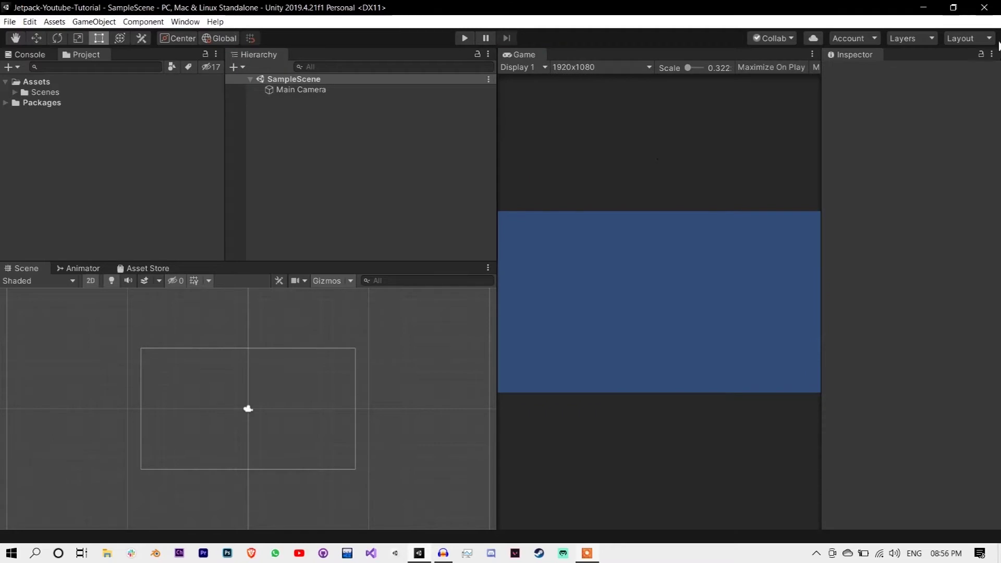
{"action": "left_click", "coordinate": [984, 39]}
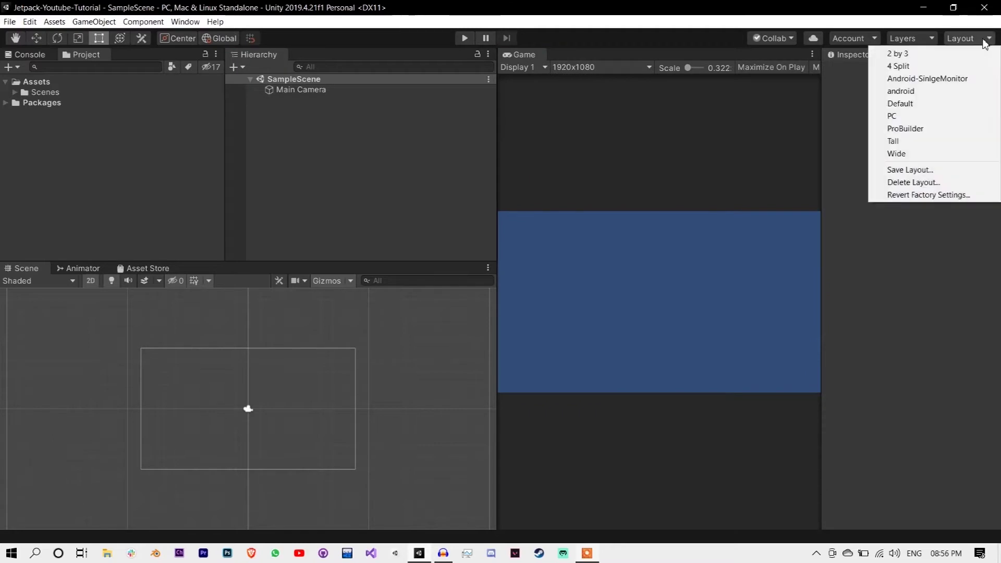
{"action": "left_click", "coordinate": [930, 107]}
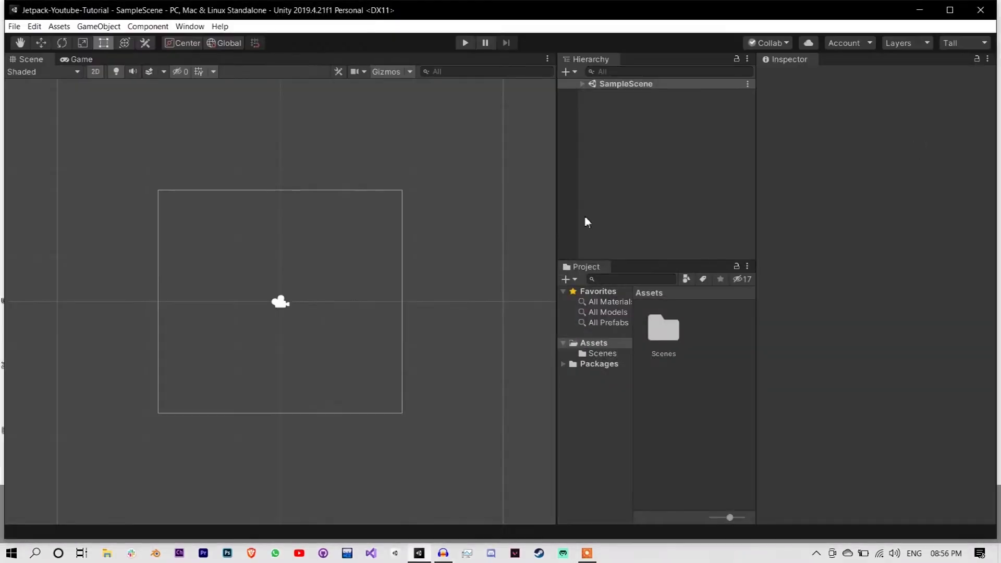
Step: Maximize the editor, dock the Scene view below the Game view and resize panels
{"action": "left_click_drag", "start_coordinate": [557, 246], "coordinate": [525, 245]}
{"action": "double_click", "coordinate": [600, 12]}
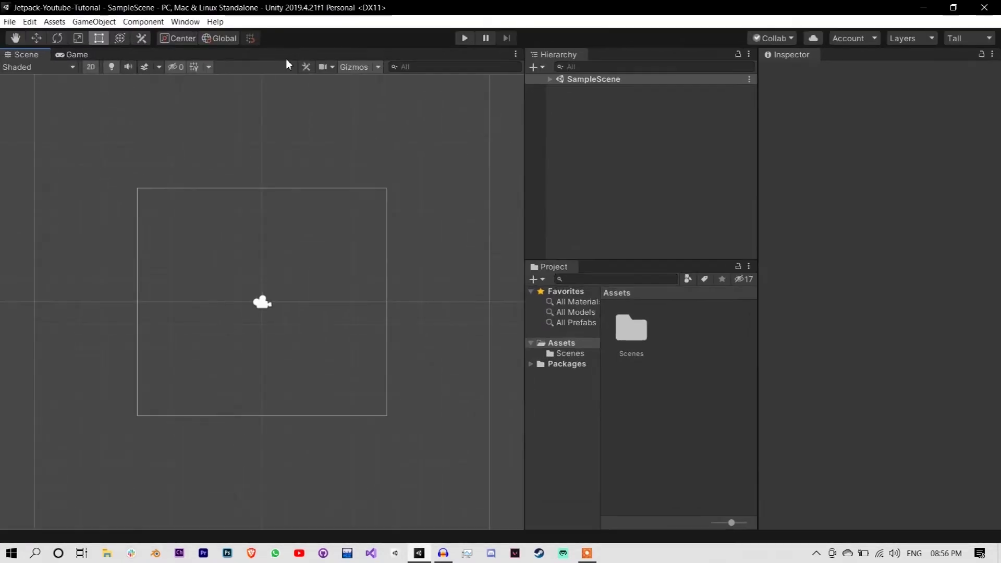
{"action": "left_click_drag", "start_coordinate": [26, 54], "coordinate": [177, 474]}
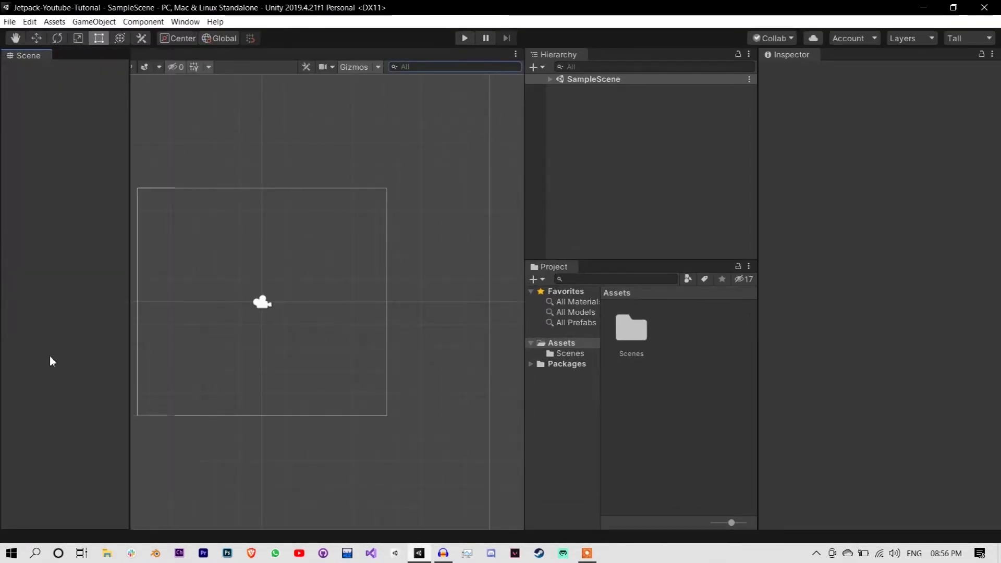
{"action": "mouse_move", "coordinate": [278, 371]}
{"action": "left_mouse_down"}
{"action": "mouse_move", "coordinate": [296, 231]}
{"action": "mouse_move", "coordinate": [297, 257]}
{"action": "left_mouse_up"}
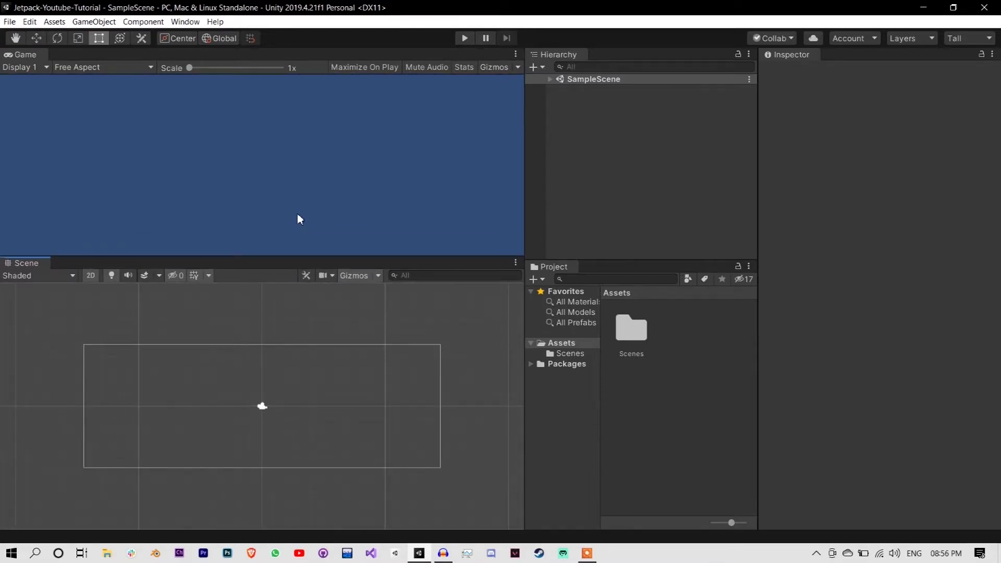
Step: Reapply 1920x1080 to the Game view, then select SampleScene's Main Camera and check its projection
{"action": "left_click", "coordinate": [111, 67]}
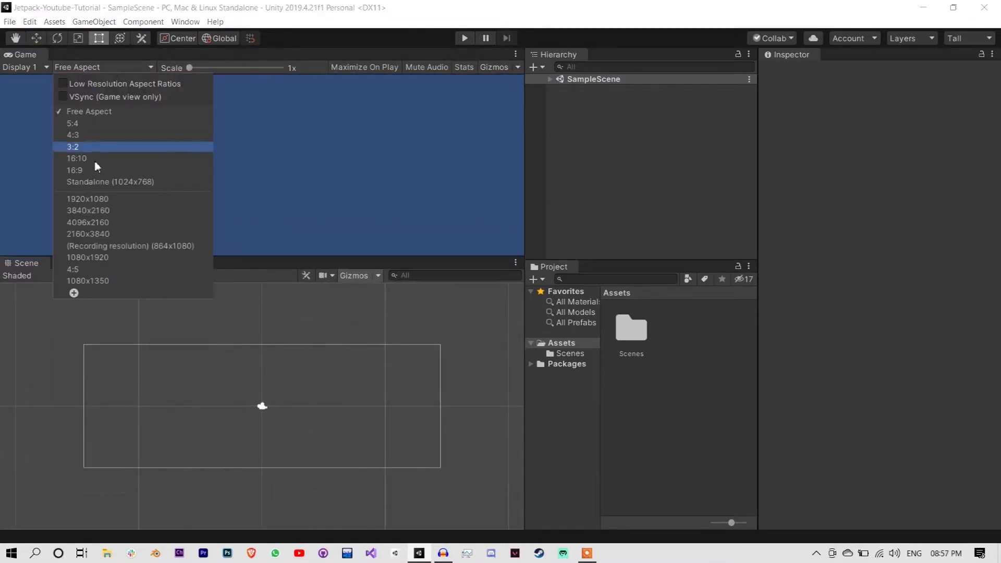
{"action": "left_click", "coordinate": [92, 199]}
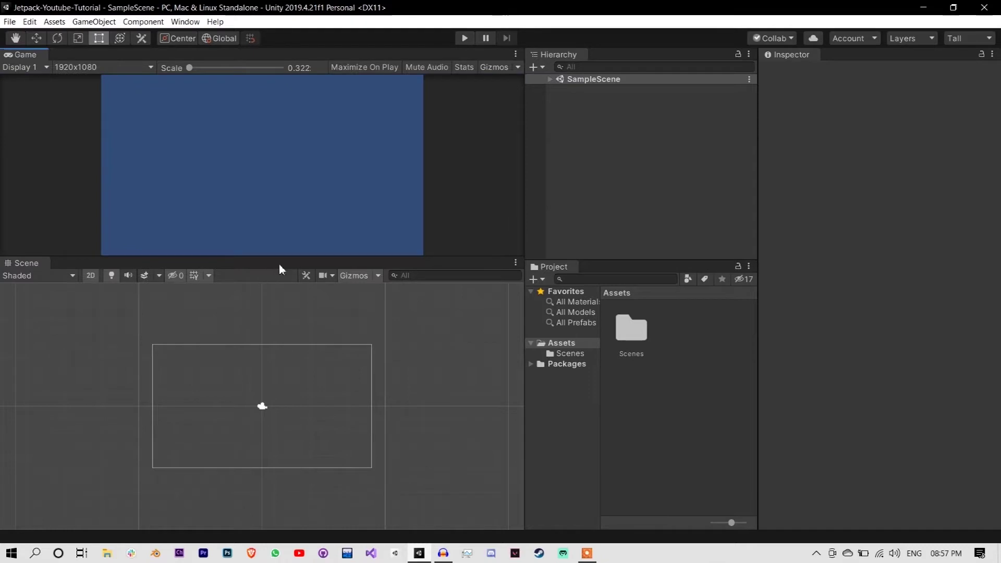
{"action": "left_click_drag", "start_coordinate": [286, 258], "coordinate": [285, 277]}
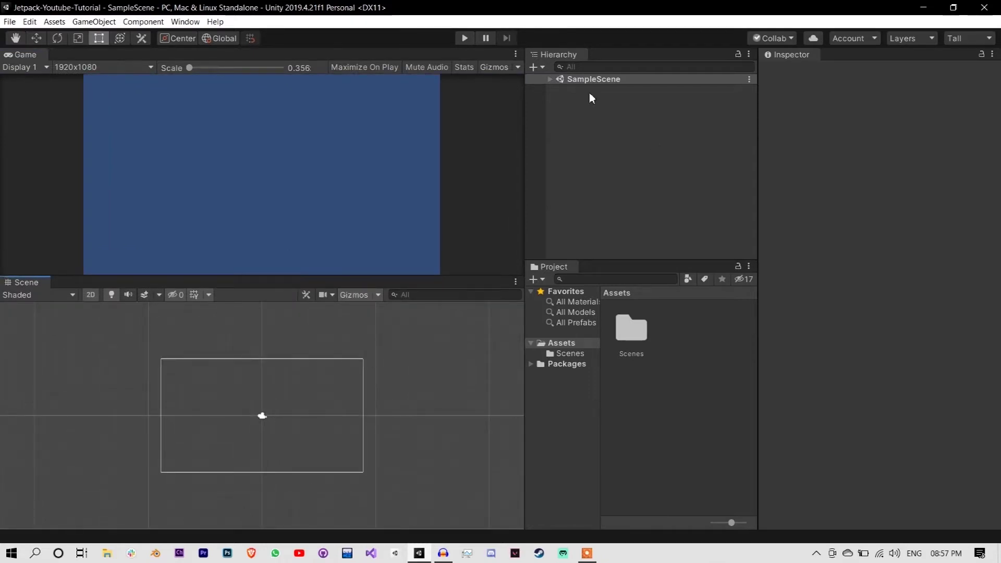
{"action": "left_click", "coordinate": [550, 79]}
{"action": "left_click", "coordinate": [581, 90]}
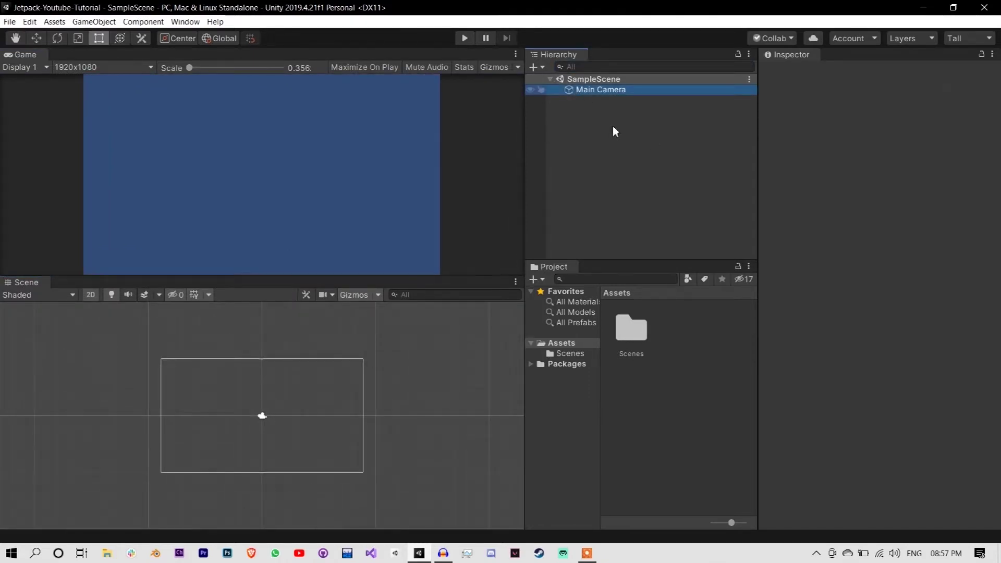
{"action": "left_click", "coordinate": [932, 230]}
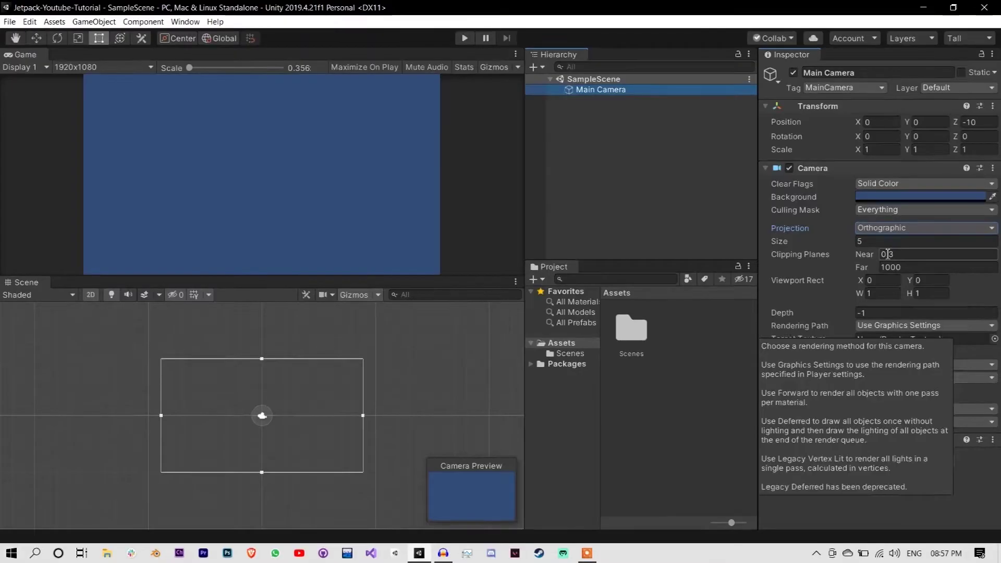
Step: Set the Main Camera's near clipping plane to 0.1, then pan around the camera frame
{"action": "left_click", "coordinate": [893, 255]}
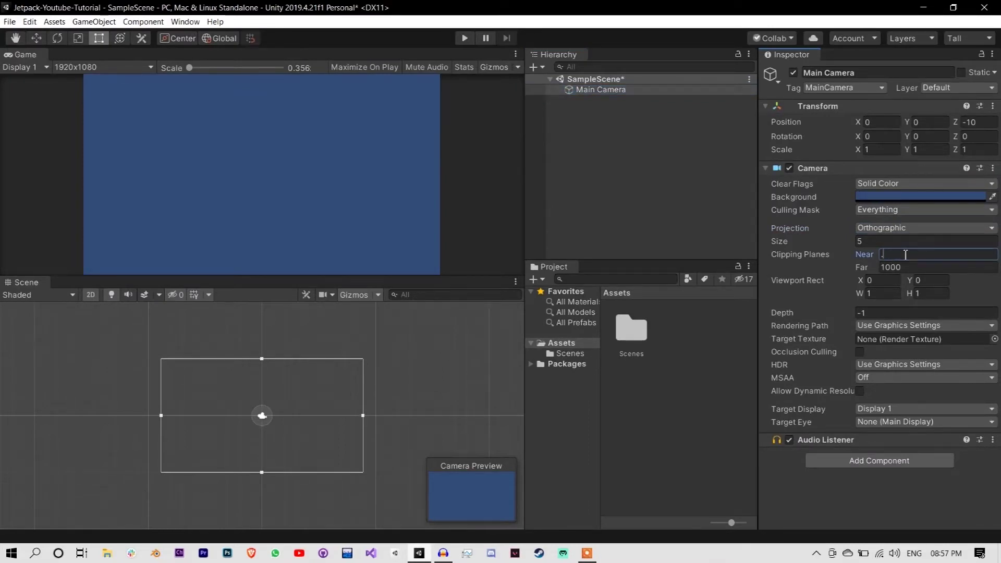
{"action": "type", "text": ".1"}
{"action": "left_click", "coordinate": [645, 127]}
{"action": "left_click", "coordinate": [629, 92]}
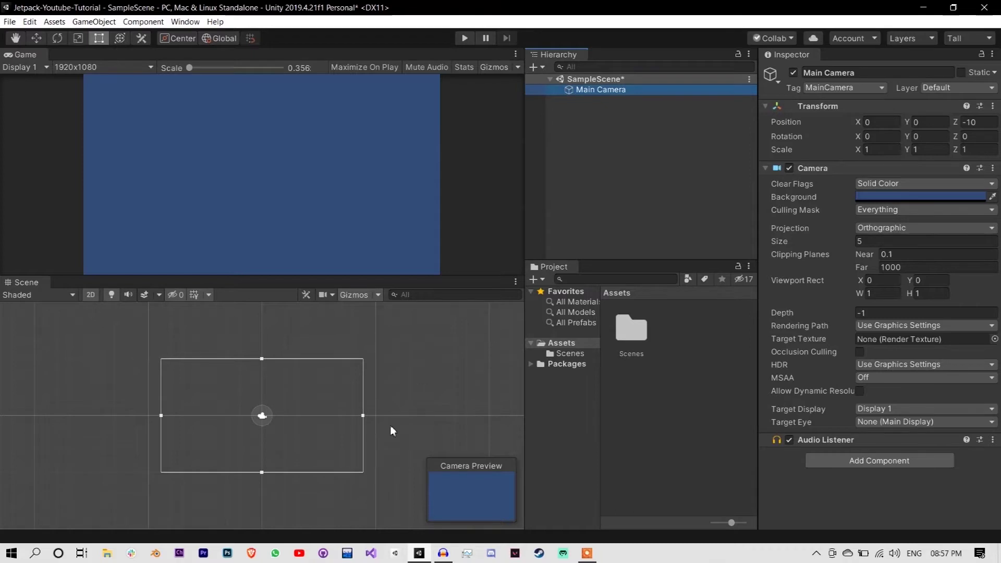
{"action": "middle_click_drag", "start_coordinate": [467, 334], "coordinate": [453, 373]}
{"action": "mouse_move", "coordinate": [387, 390]}
{"action": "left_mouse_down"}
{"action": "mouse_move", "coordinate": [387, 417]}
{"action": "mouse_move", "coordinate": [366, 413]}
{"action": "left_mouse_up"}
{"action": "middle_click_drag", "start_coordinate": [366, 413], "coordinate": [438, 382]}
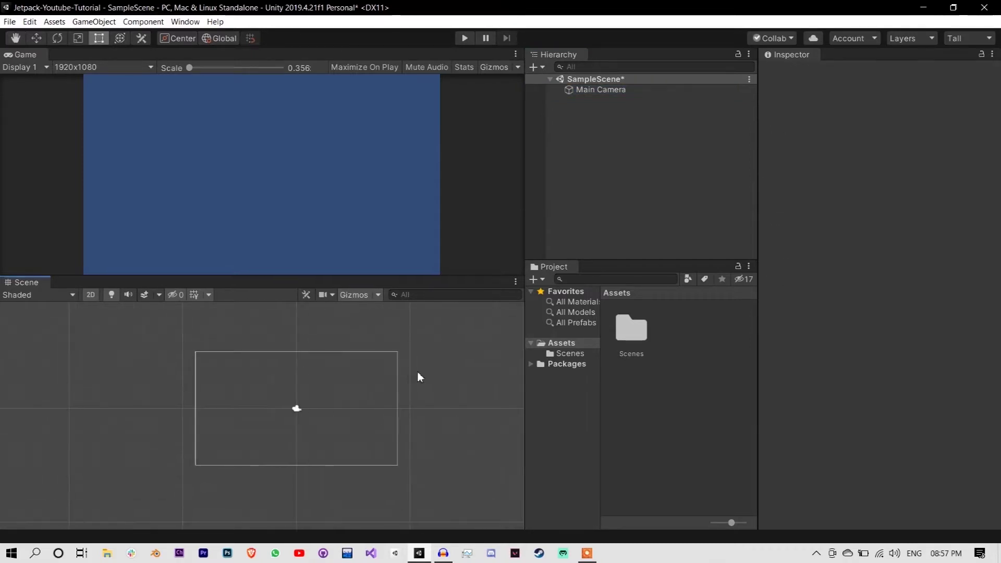
{"action": "key", "text": "t"}
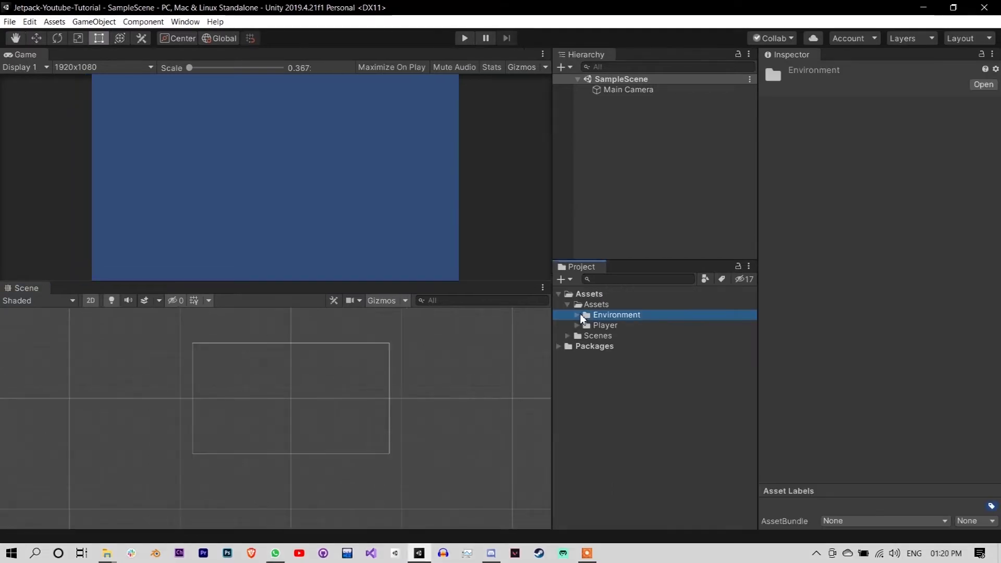
Step: Preview the Mossy Tileset sprites, including BackgroundDecoration and Decorations&Hazards
{"action": "left_click", "coordinate": [584, 326]}
{"action": "left_click", "coordinate": [629, 336]}
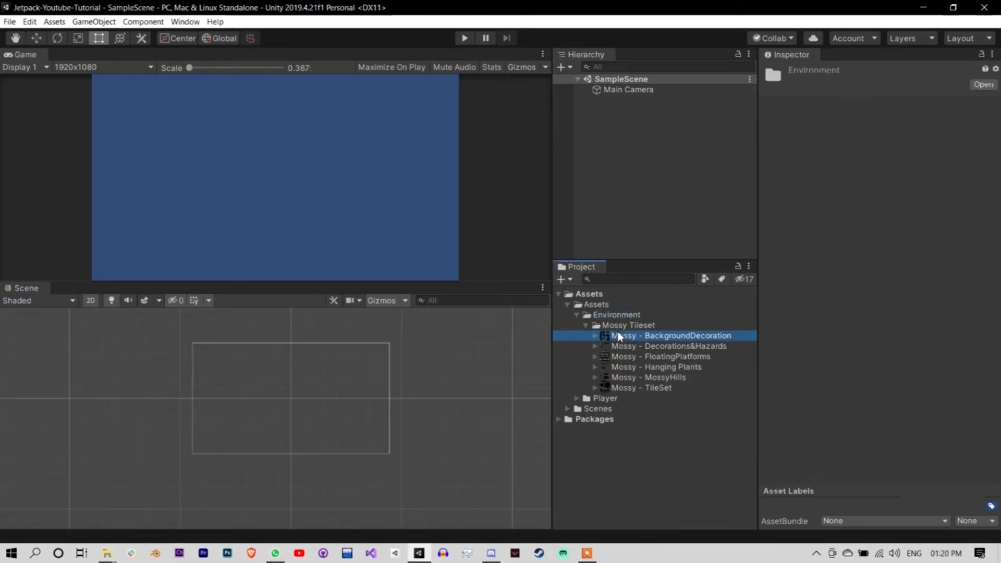
{"action": "left_click", "coordinate": [626, 346]}
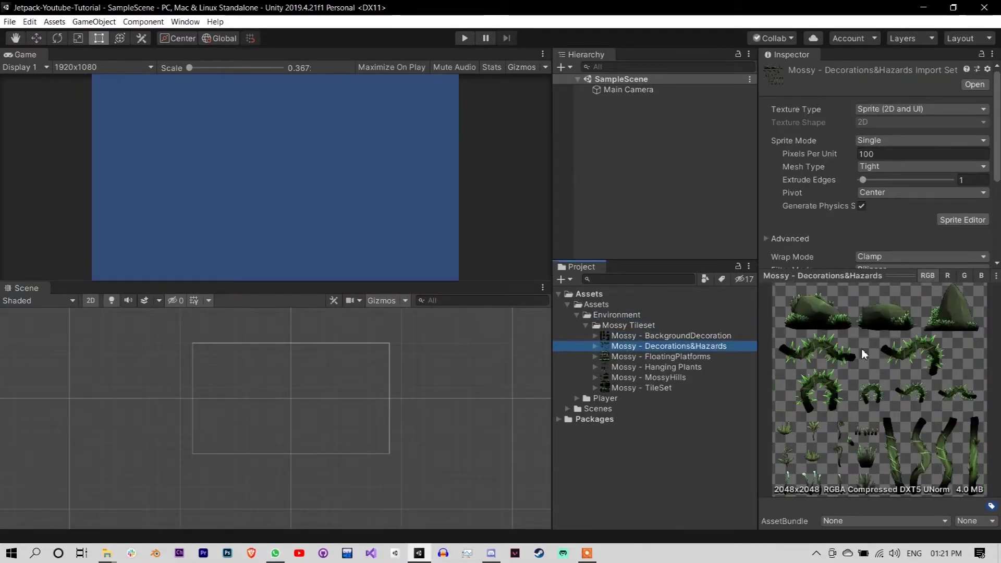
{"action": "key", "text": "Down"}
{"action": "key", "text": "Down"}
{"action": "key", "text": "Down"}
{"action": "key", "text": "Down"}
{"action": "left_click", "coordinate": [586, 325]}
Step: Browse the jetpack sprite sheets in Player > Sprite > SpriteSheets, then collapse the folders
{"action": "left_click", "coordinate": [577, 336]}
{"action": "left_click", "coordinate": [586, 356]}
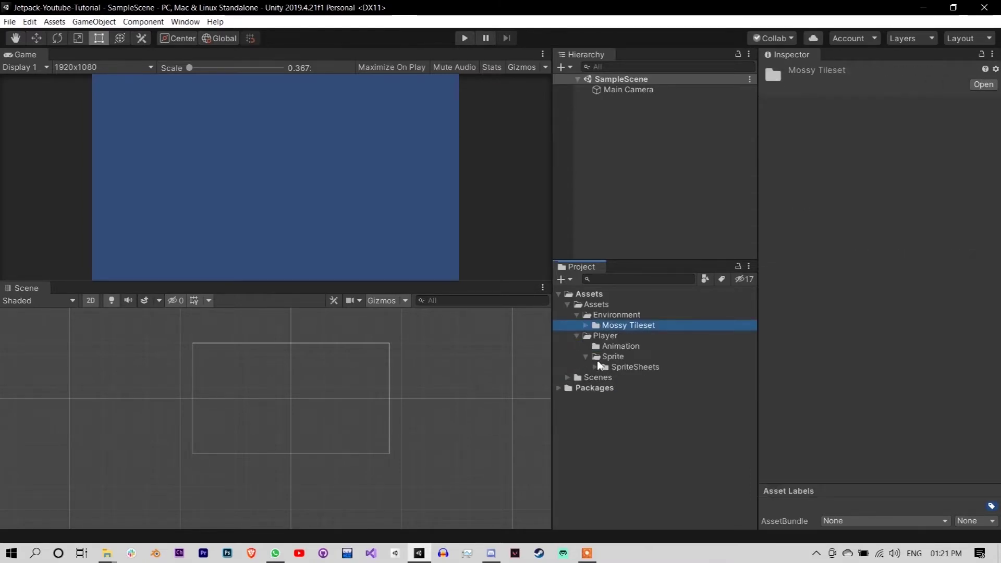
{"action": "left_click", "coordinate": [601, 368]}
{"action": "left_click", "coordinate": [595, 367]}
{"action": "left_click", "coordinate": [638, 377]}
{"action": "key", "text": "Down"}
{"action": "key", "text": "Down"}
{"action": "key", "text": "Down"}
{"action": "key", "text": "Down"}
{"action": "key", "text": "Down"}
{"action": "key", "text": "Down"}
{"action": "key", "text": "Down"}
{"action": "key", "text": "Down"}
{"action": "key", "text": "Down"}
{"action": "key", "text": "Up"}
{"action": "key", "text": "Up"}
{"action": "key", "text": "Up"}
{"action": "key", "text": "Up"}
{"action": "key", "text": "Down"}
{"action": "key", "text": "Down"}
{"action": "key", "text": "Down"}
{"action": "key", "text": "Down"}
{"action": "key", "text": "Down"}
{"action": "key", "text": "Down"}
{"action": "key", "text": "Down"}
{"action": "key", "text": "Down"}
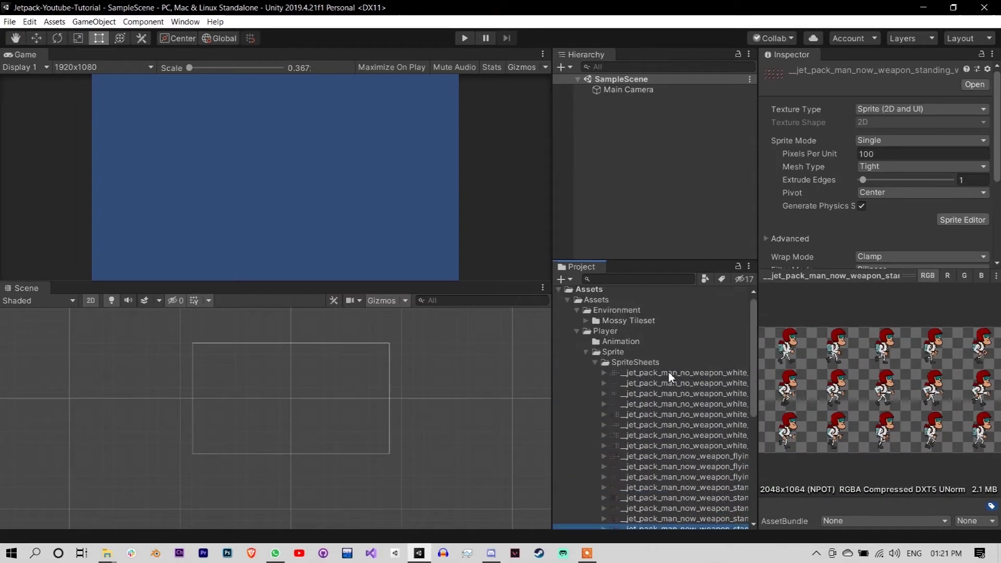
{"action": "left_click", "coordinate": [594, 362]}
{"action": "left_click", "coordinate": [610, 352]}
{"action": "left_click", "coordinate": [585, 353]}
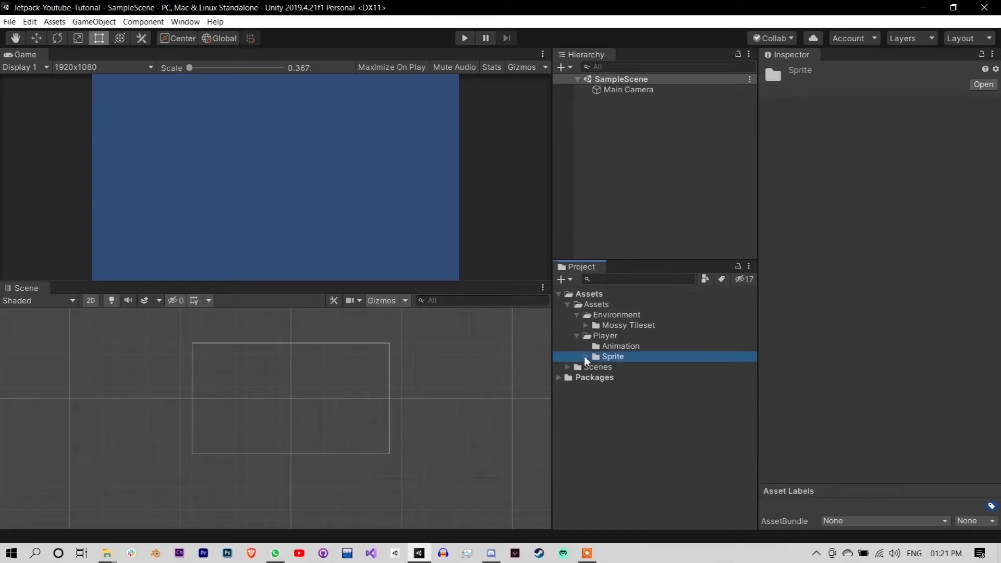
{"action": "left_click", "coordinate": [620, 409]}
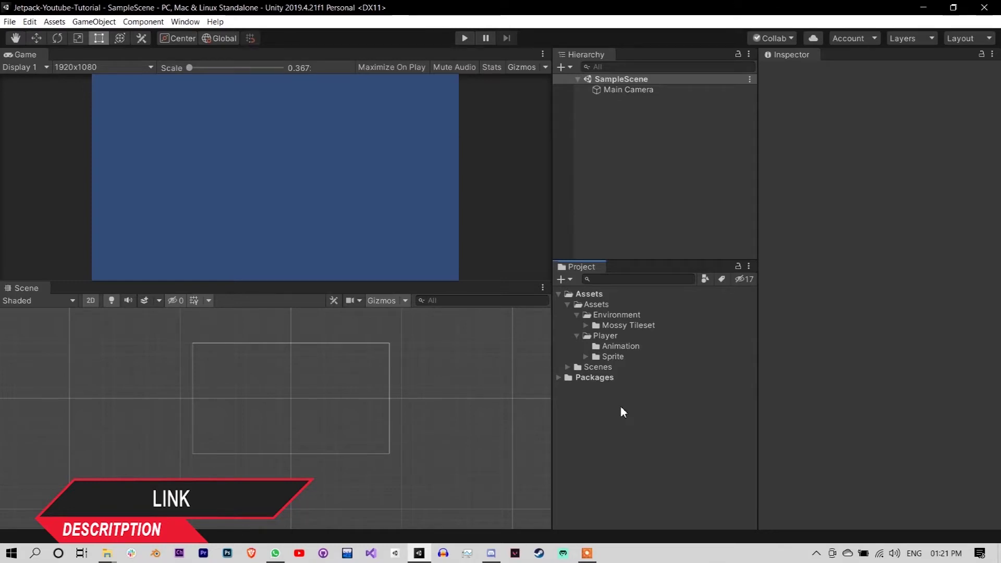
{"action": "left_click", "coordinate": [185, 22]}
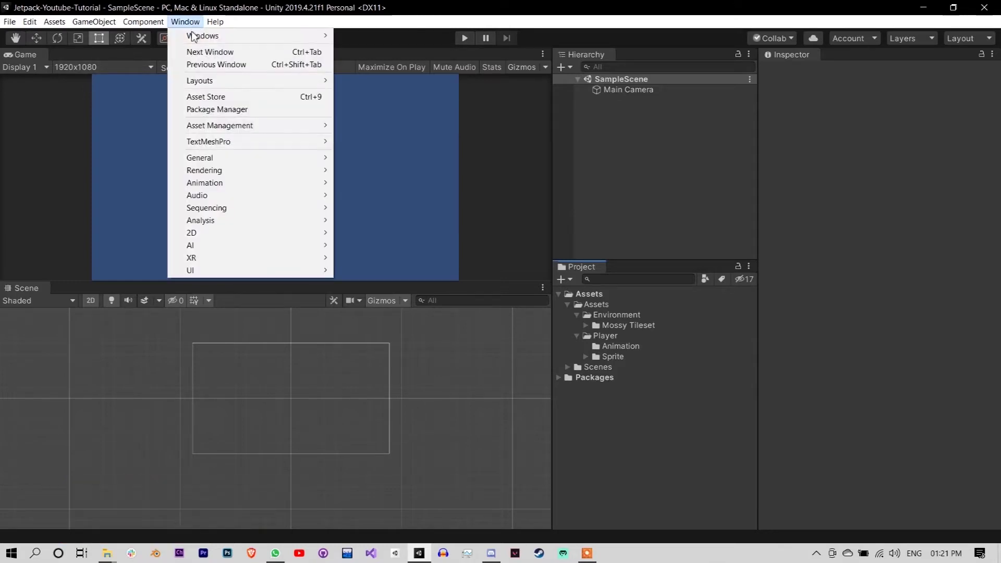
{"action": "left_click", "coordinate": [207, 109]}
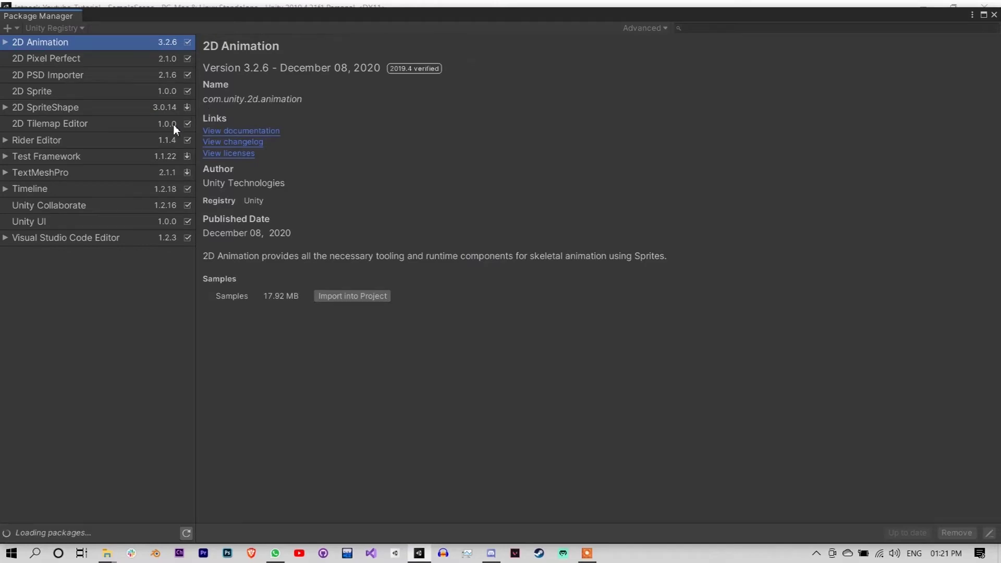
{"action": "left_click", "coordinate": [58, 124]}
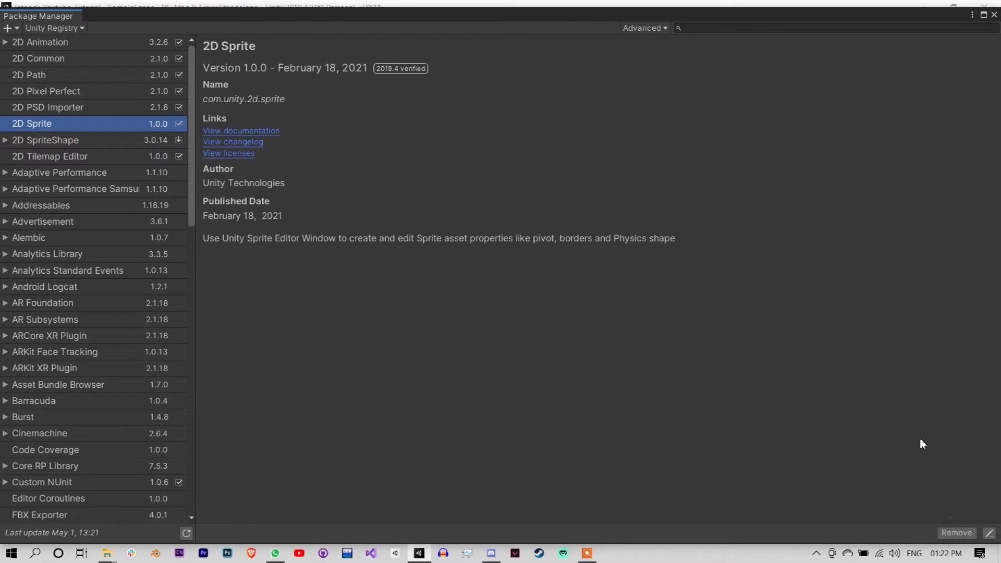
{"action": "left_click", "coordinate": [994, 16]}
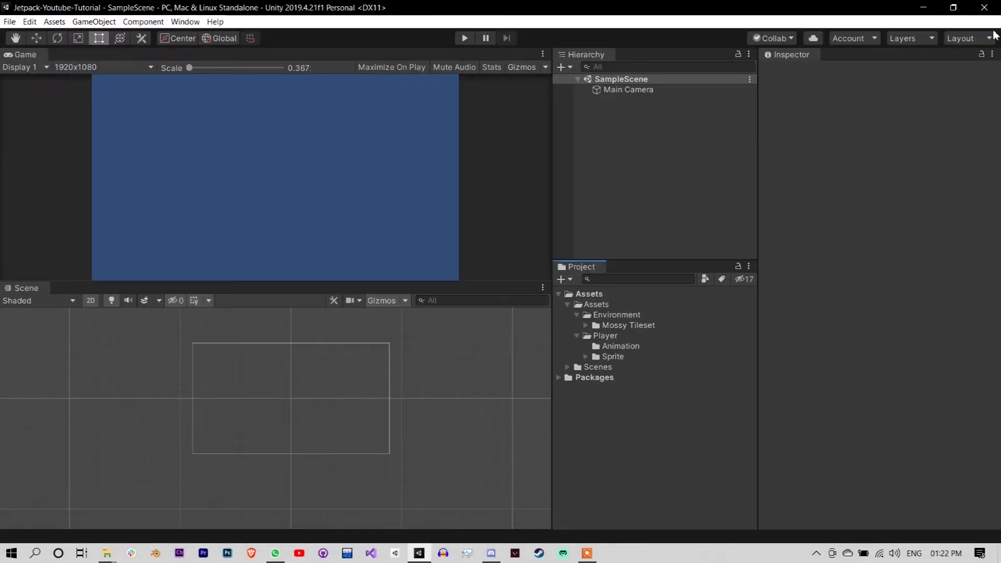
Step: Select the jet_pack_man_now_weapon_standing_idle sheet in Sprite > SpriteSheets
{"action": "left_click", "coordinate": [586, 357]}
{"action": "left_click", "coordinate": [589, 364]}
{"action": "left_click", "coordinate": [594, 367]}
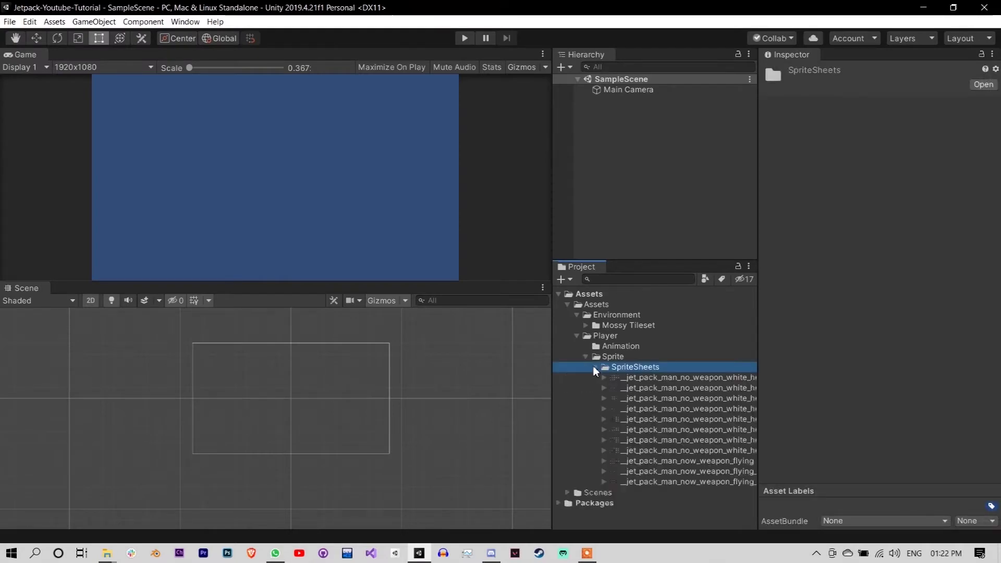
{"action": "left_click", "coordinate": [632, 389]}
{"action": "left_click", "coordinate": [646, 399]}
{"action": "left_click", "coordinate": [652, 419]}
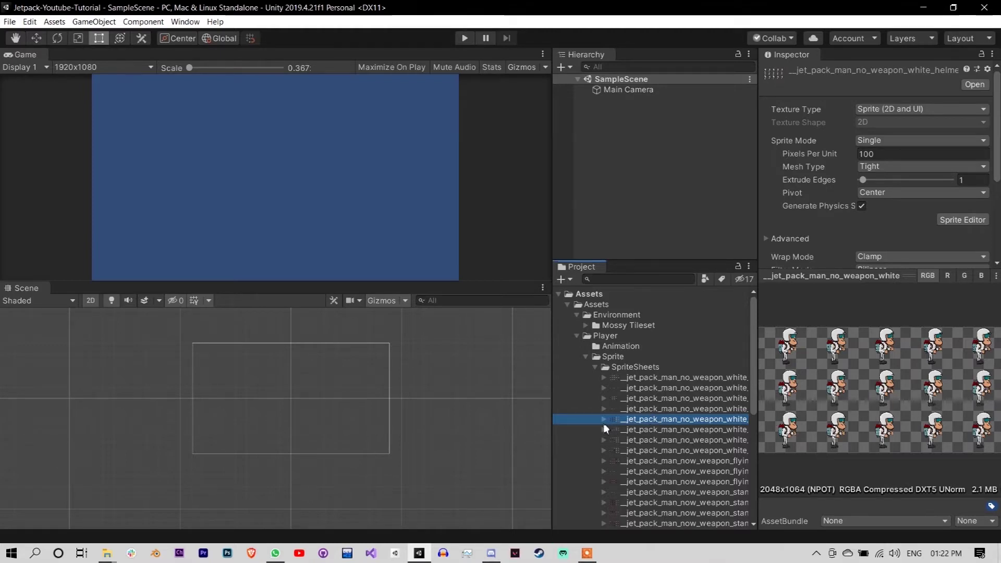
{"action": "key", "text": "Down"}
{"action": "key", "text": "Down"}
{"action": "key", "text": "Down"}
{"action": "key", "text": "Down"}
{"action": "key", "text": "Down"}
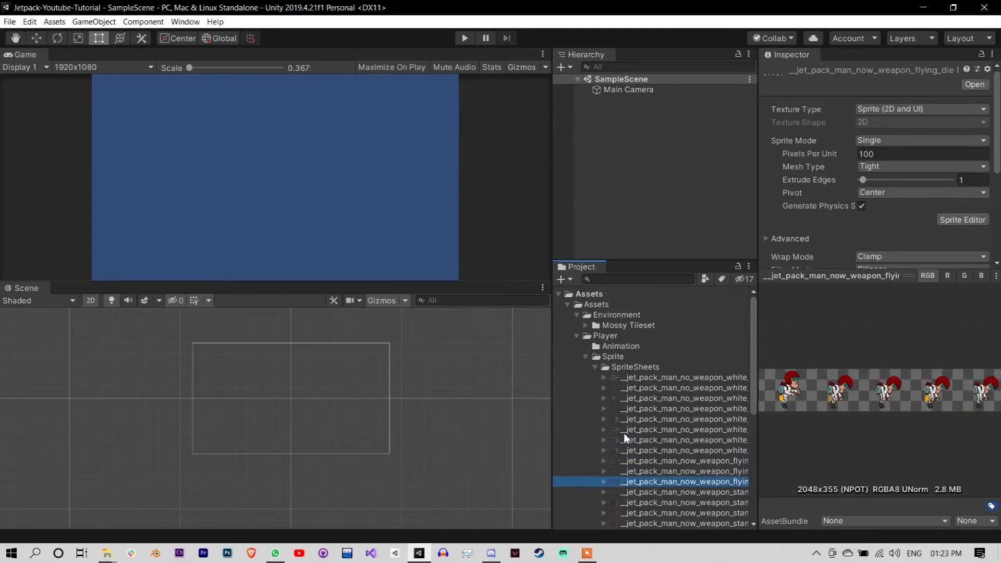
{"action": "key", "text": "Down"}
{"action": "key", "text": "Down"}
Step: Set the sheet's Sprite Mode to Multiple and apply the import change
{"action": "scroll", "coordinate": [656, 498], "scroll_direction": "down", "scroll_amount": 1}
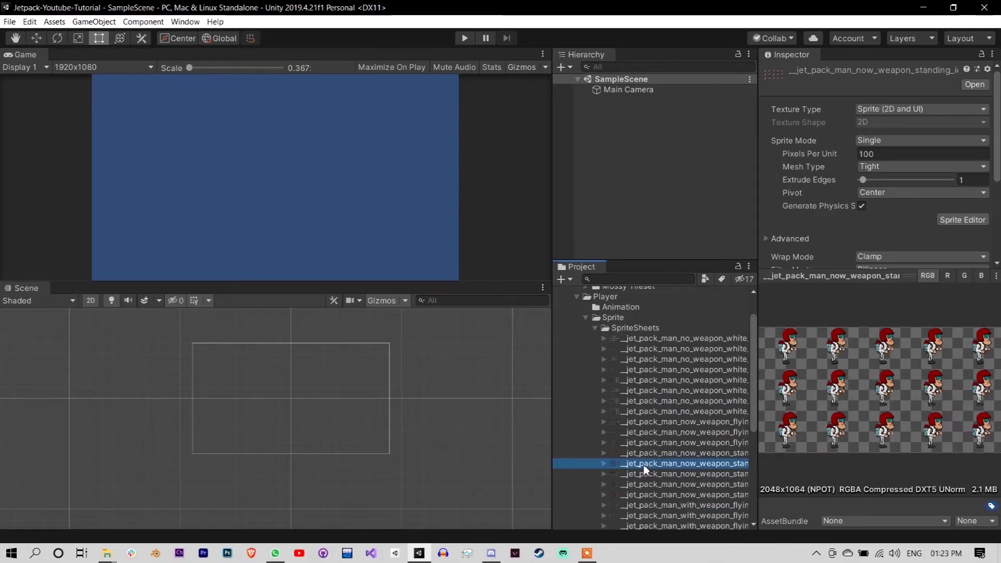
{"action": "left_click", "coordinate": [918, 141]}
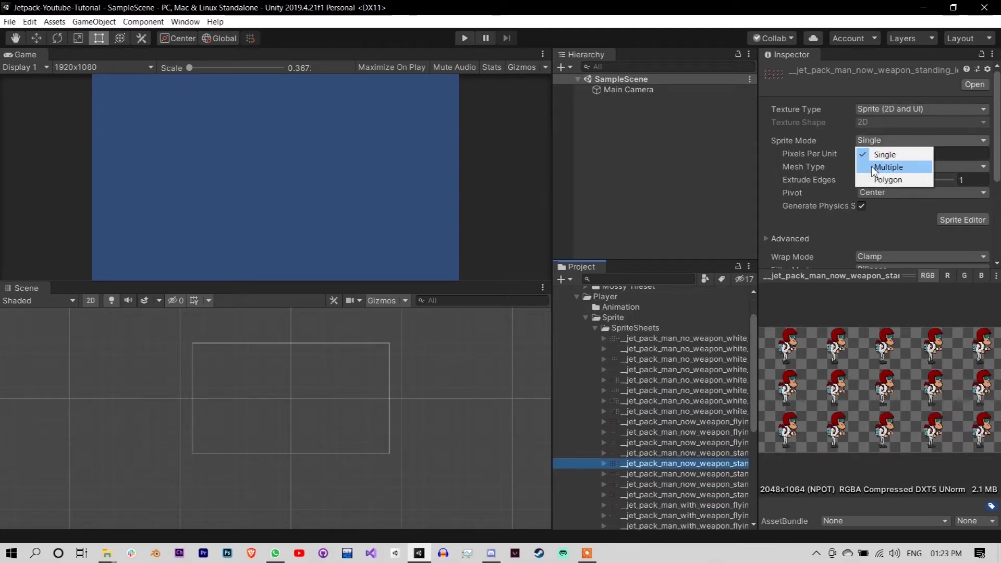
{"action": "left_click", "coordinate": [907, 169]}
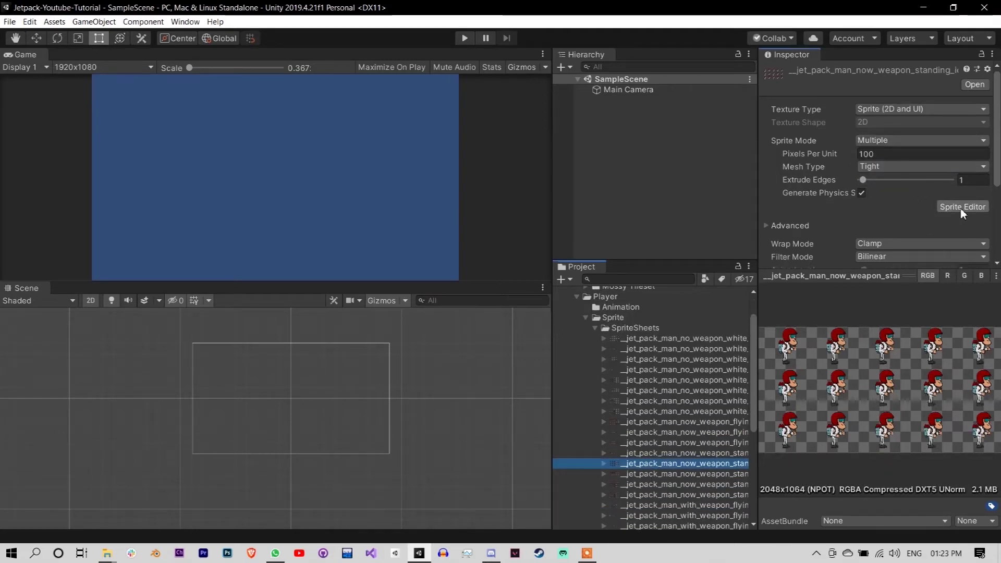
{"action": "scroll", "coordinate": [962, 211], "scroll_direction": "down", "scroll_amount": 5}
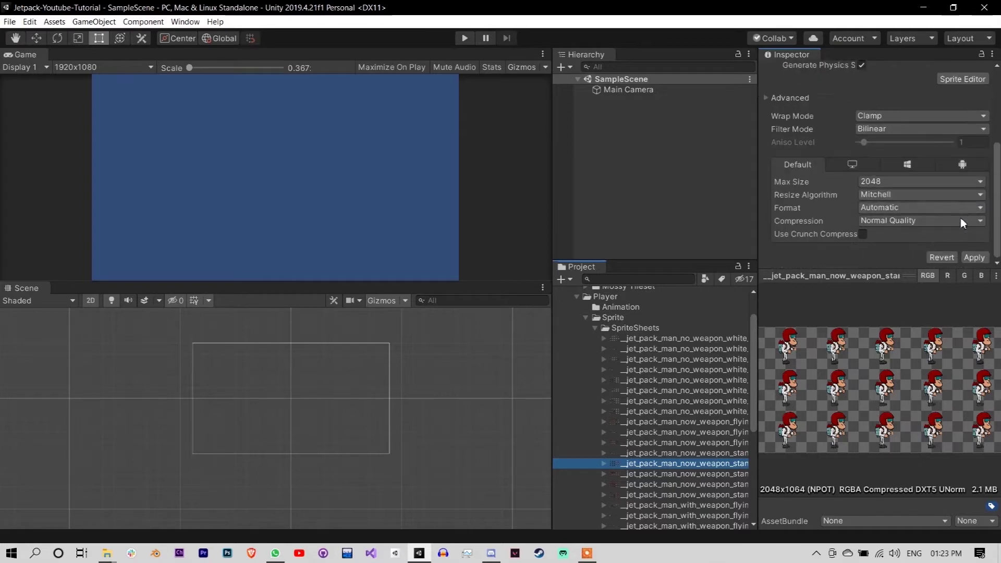
{"action": "left_click", "coordinate": [975, 256]}
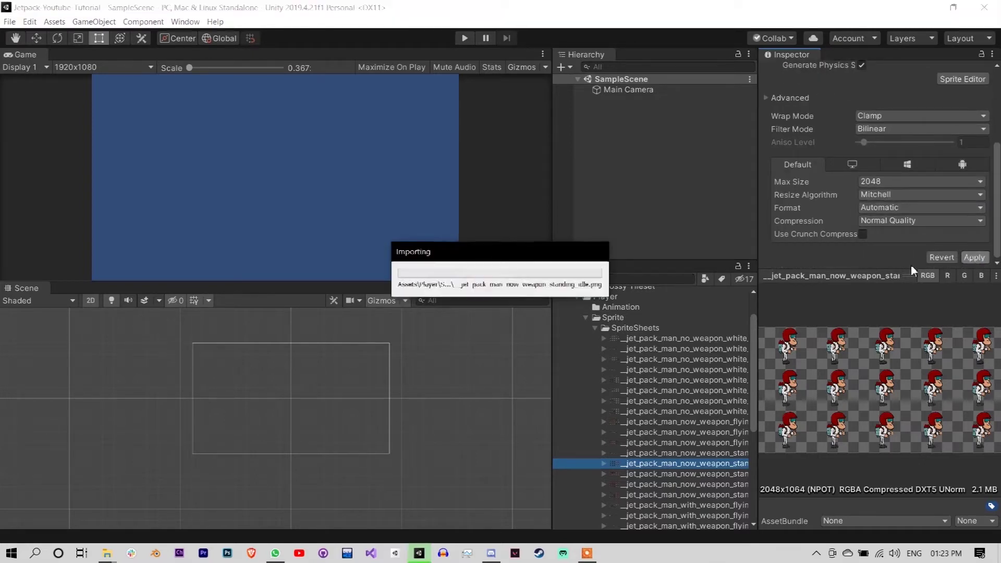
{"action": "scroll", "coordinate": [977, 139], "scroll_direction": "up", "scroll_amount": 5}
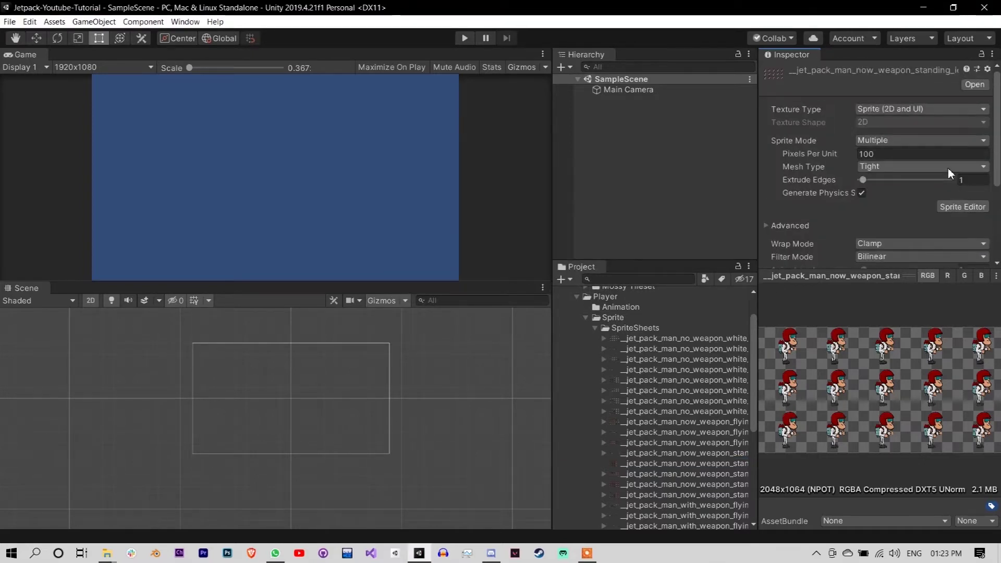
Step: In the Sprite Editor, slice the idle sheet automatically and apply the slices
{"action": "left_click", "coordinate": [958, 207]}
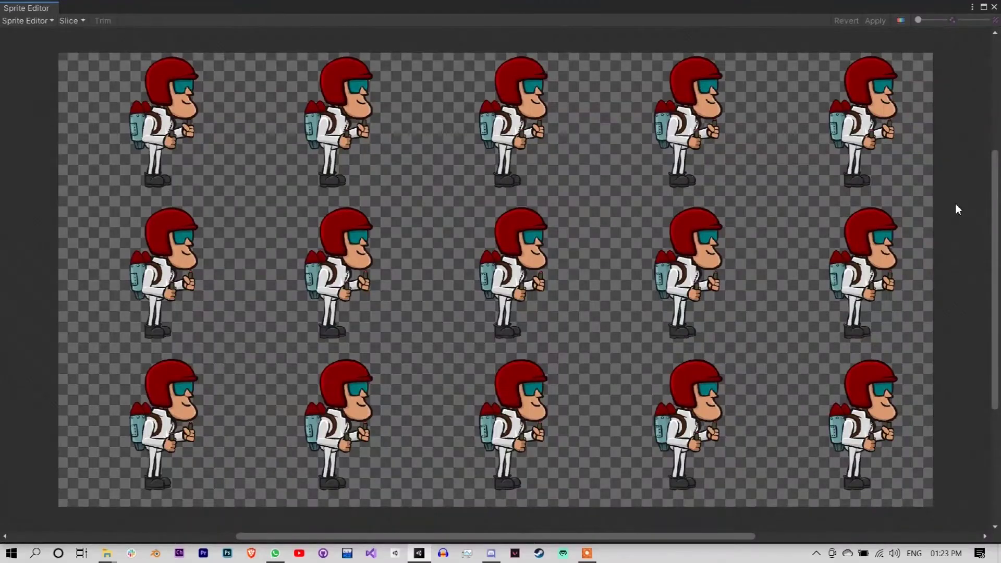
{"action": "left_click", "coordinate": [3, 21]}
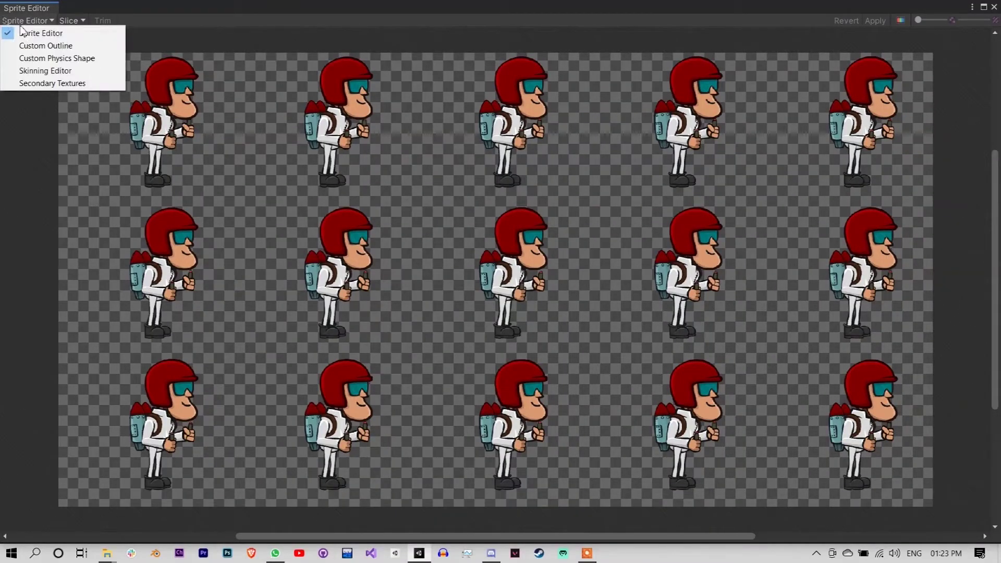
{"action": "left_click", "coordinate": [23, 33]}
{"action": "left_click", "coordinate": [69, 21]}
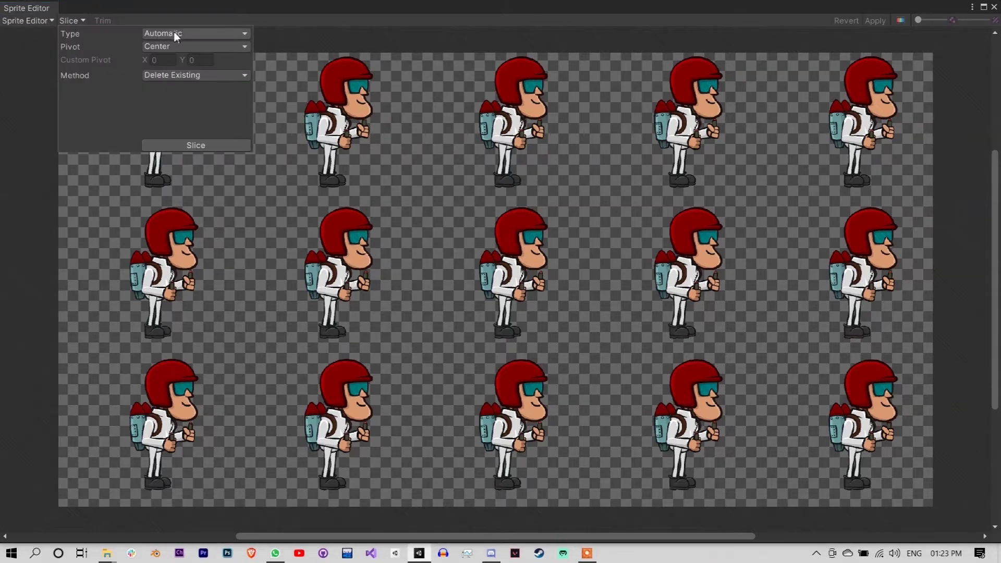
{"action": "left_click", "coordinate": [214, 146]}
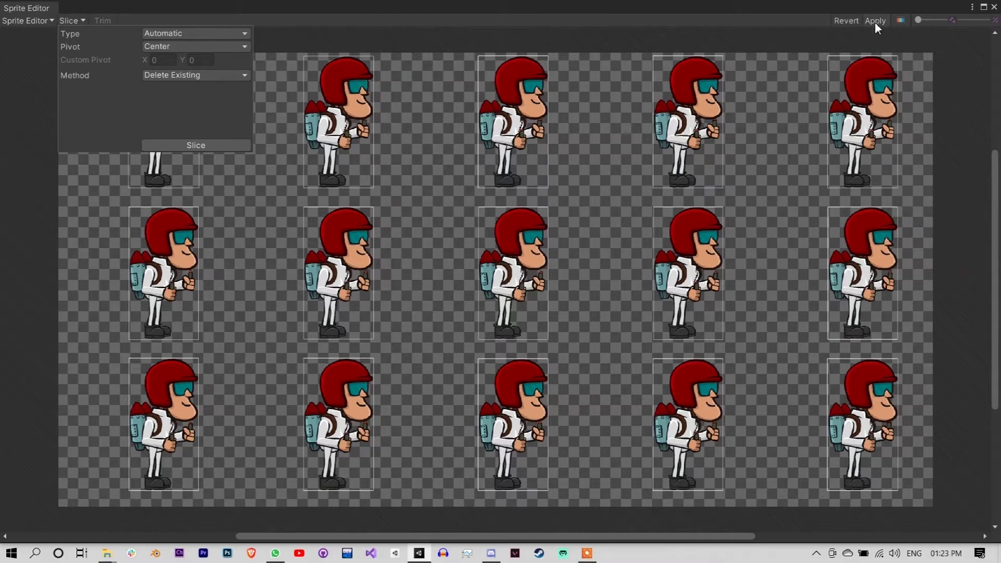
{"action": "left_click", "coordinate": [193, 47]}
{"action": "left_click", "coordinate": [289, 29]}
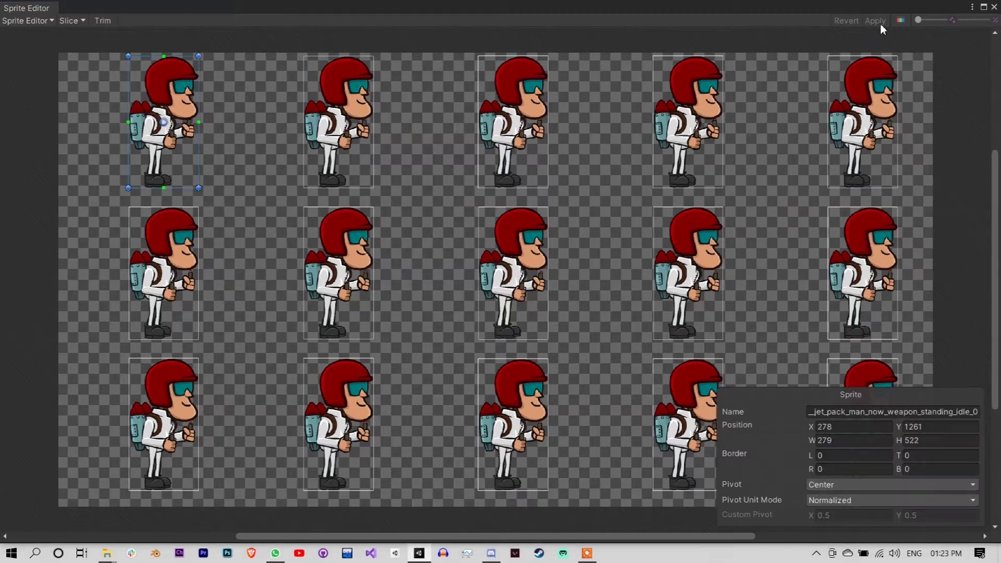
Step: Inspect several sliced sprites' details, then close the Sprite Editor
{"action": "left_click", "coordinate": [379, 137]}
{"action": "left_click", "coordinate": [513, 125]}
{"action": "left_click", "coordinate": [689, 156]}
{"action": "left_click", "coordinate": [821, 171]}
{"action": "left_click", "coordinate": [863, 218]}
{"action": "left_click", "coordinate": [860, 130]}
{"action": "left_click", "coordinate": [732, 285]}
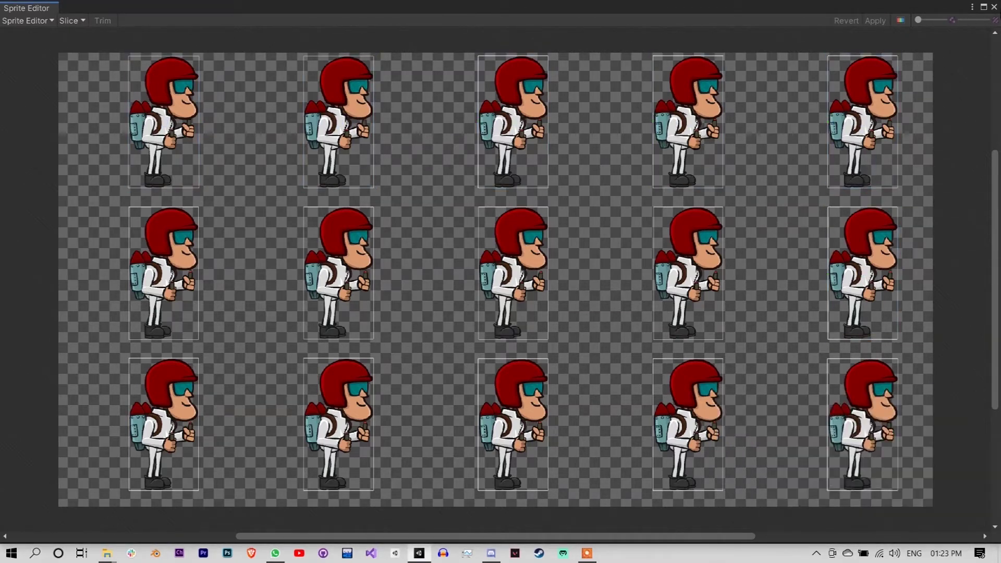
{"action": "left_click", "coordinate": [993, 7]}
Step: Select all 15 sliced sprites and drag them into the scene as an animation
{"action": "left_click", "coordinate": [688, 323]}
{"action": "left_click", "coordinate": [678, 469], "text": "shift"}
{"action": "mouse_move", "coordinate": [645, 371]}
{"action": "left_mouse_down"}
{"action": "mouse_move", "coordinate": [384, 375]}
{"action": "mouse_move", "coordinate": [342, 390]}
{"action": "left_mouse_up"}
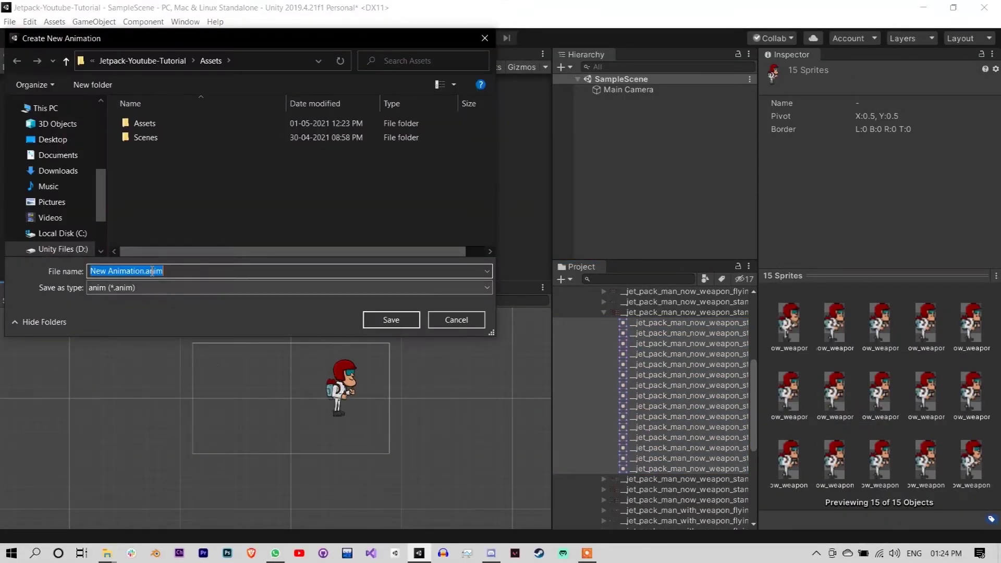
Step: Save the new animation clip as Idle in Assets/Player/Animation
{"action": "double_click", "coordinate": [149, 122]}
{"action": "double_click", "coordinate": [151, 137]}
{"action": "double_click", "coordinate": [158, 125]}
{"action": "triple_click", "coordinate": [159, 276]}
{"action": "key", "text": "BackSpace"}
{"action": "type", "text": "Idle"}
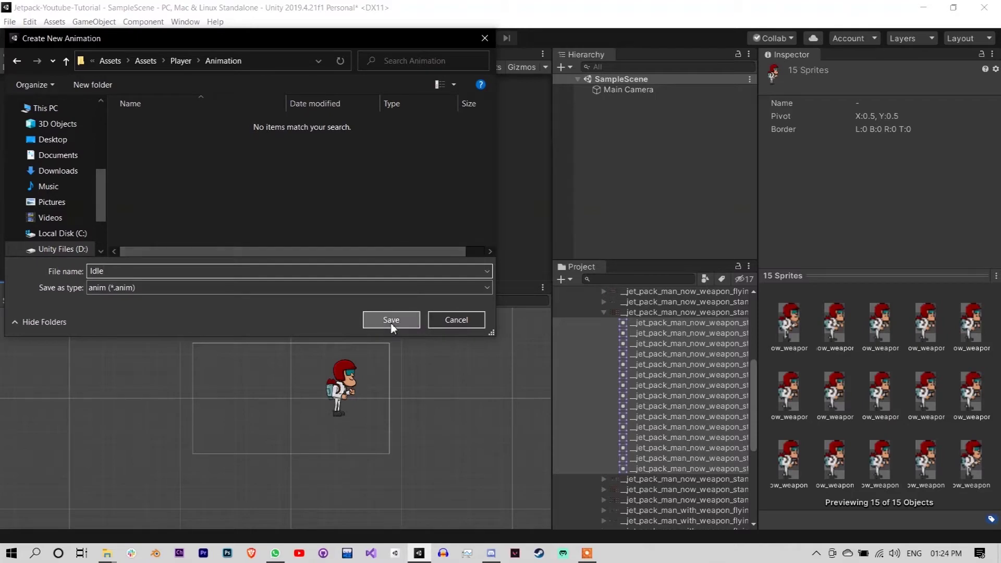
{"action": "left_click", "coordinate": [391, 321]}
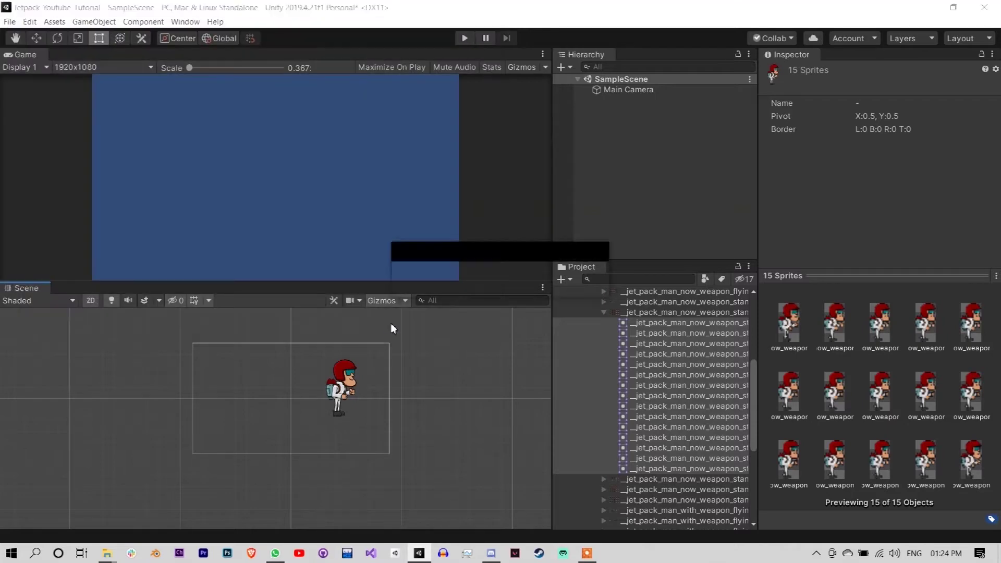
Step: Play-test the scene to see the idle character animating, then stop
{"action": "key", "text": "w"}
{"action": "key", "text": "ctrl+p"}
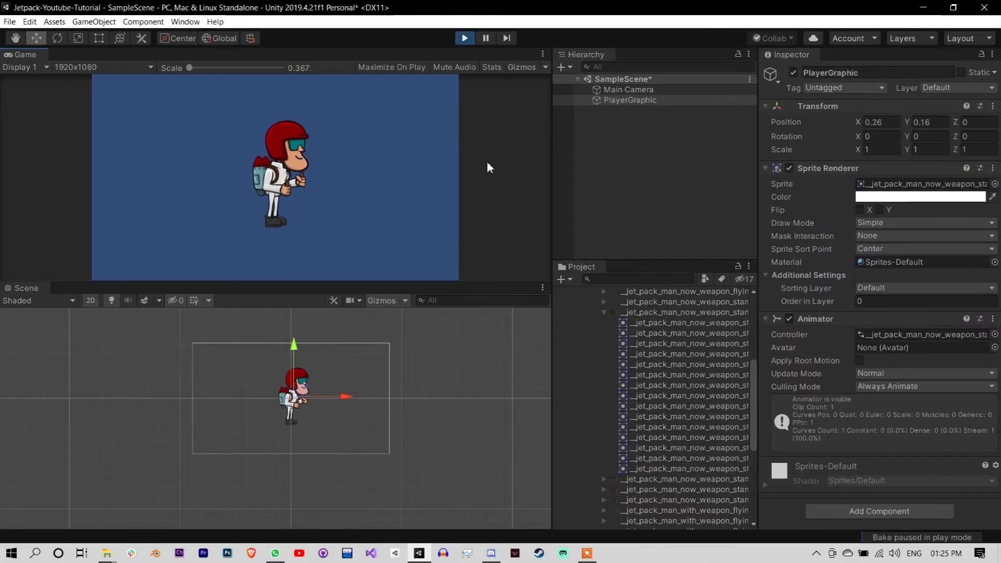
{"action": "key", "text": "ctrl+p"}
{"action": "left_click", "coordinate": [185, 21]}
Step: In the Animation window, set the Idle clip's Samples to 17 and preview it
{"action": "mouse_move", "coordinate": [196, 192]}
{"action": "left_click", "coordinate": [366, 182]}
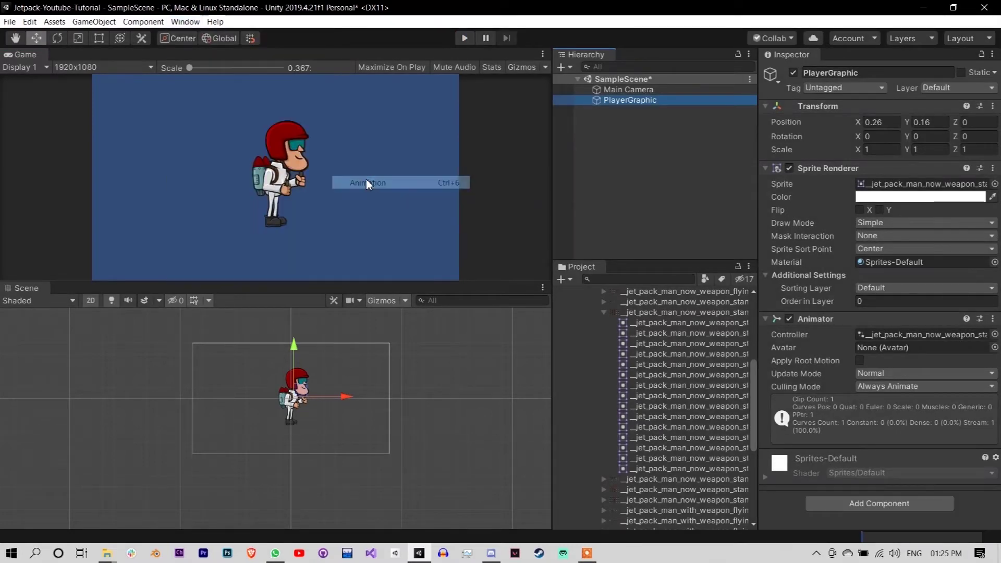
{"action": "left_click_drag", "start_coordinate": [73, 279], "coordinate": [414, 162]}
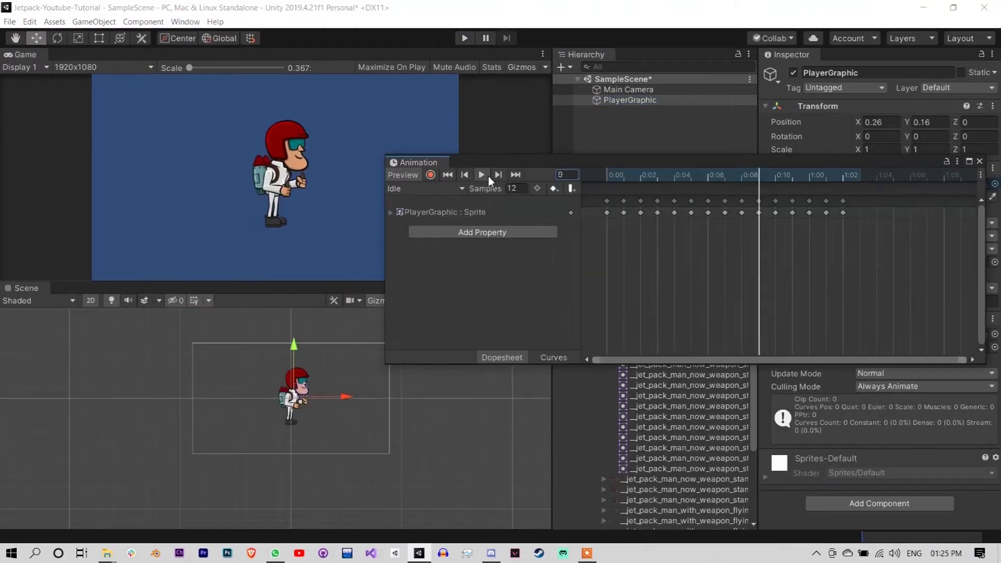
{"action": "type", "text": "6"}
{"action": "key", "text": "Return"}
{"action": "type", "text": "24"}
{"action": "key", "text": "Return"}
{"action": "type", "text": "17"}
{"action": "key", "text": "Return"}
{"action": "left_click", "coordinate": [480, 177]}
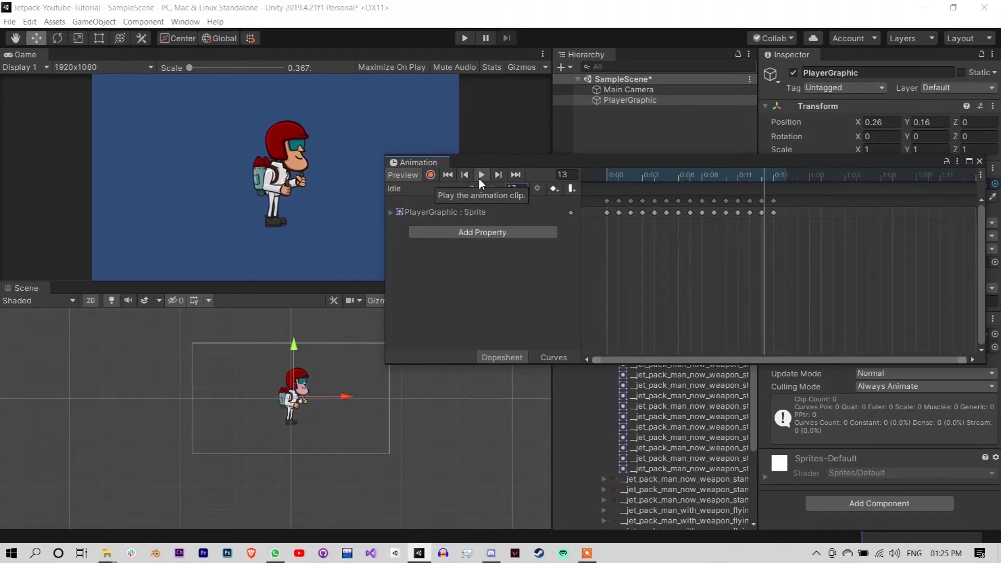
{"action": "left_click", "coordinate": [980, 161]}
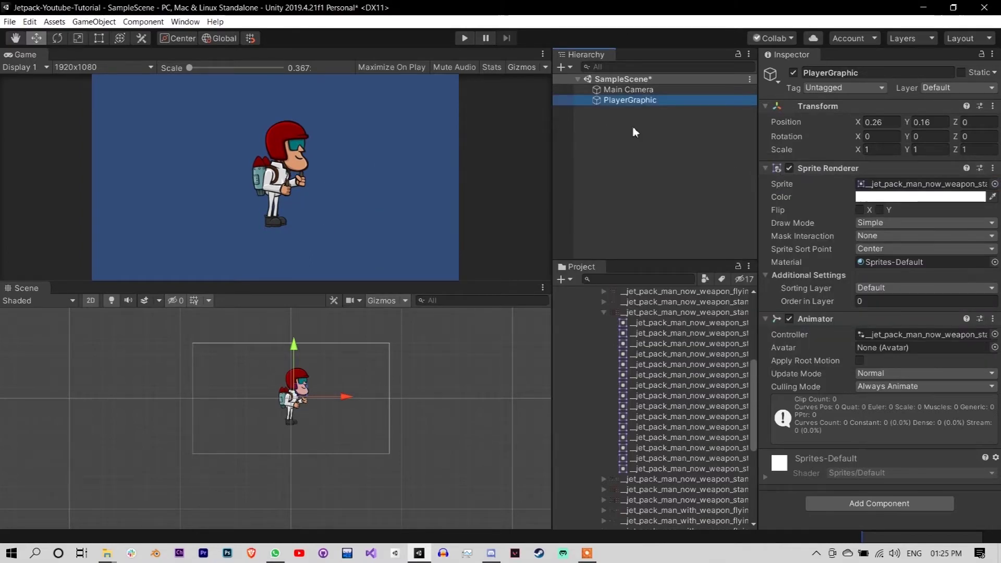
Step: Create an empty Player object at the origin and make PlayerGraphic its child
{"action": "key", "text": "ctrl+shift+n"}
{"action": "left_click", "coordinate": [864, 72]}
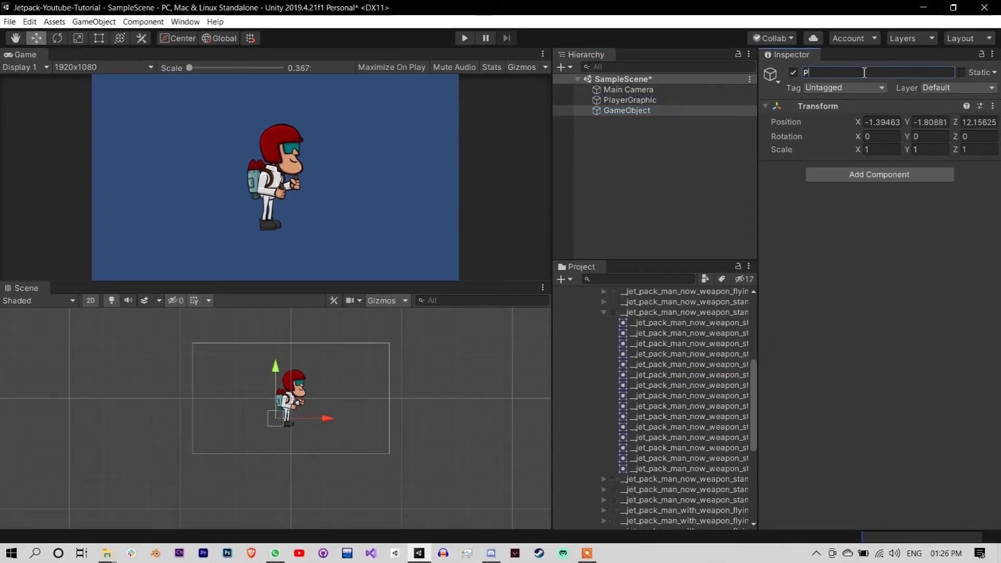
{"action": "right_click", "coordinate": [831, 106]}
{"action": "left_click", "coordinate": [850, 107]}
{"action": "left_click_drag", "start_coordinate": [630, 99], "coordinate": [634, 112]}
{"action": "left_click", "coordinate": [615, 99]}
Step: Add a Rigidbody 2D to Player and freeze its Z rotation
{"action": "left_click", "coordinate": [879, 174]}
{"action": "type", "text": "rigi"}
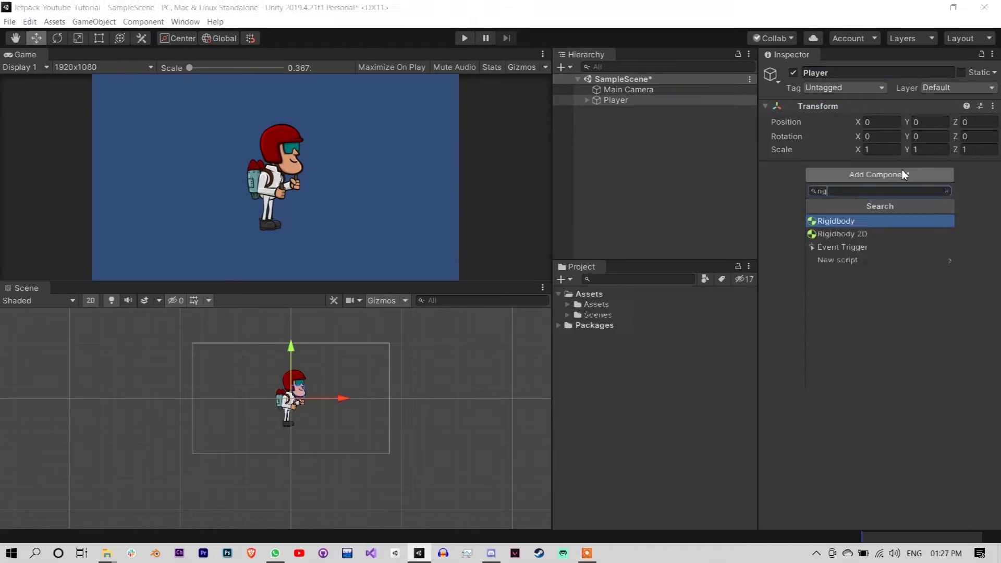
{"action": "left_click", "coordinate": [882, 234]}
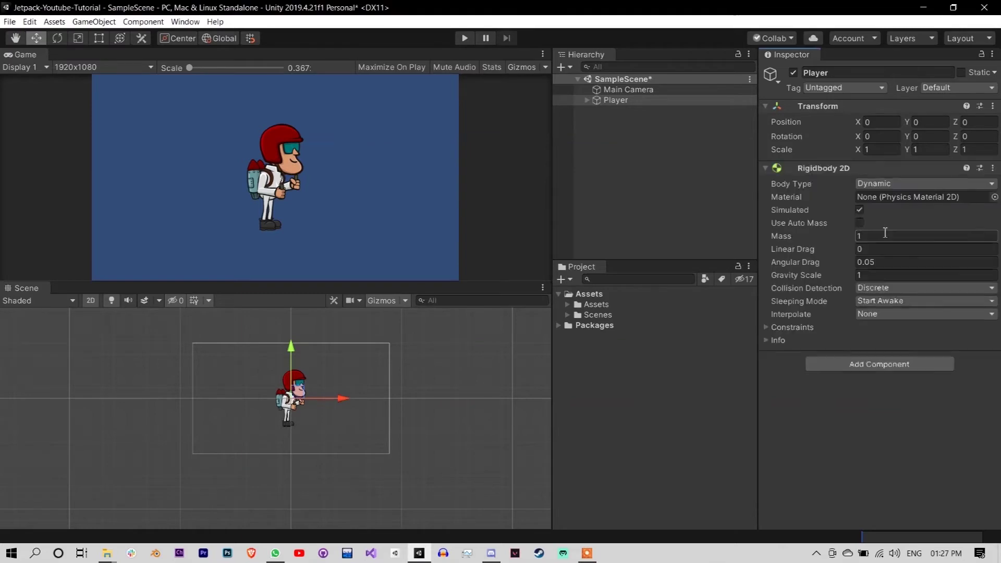
{"action": "left_click", "coordinate": [770, 331]}
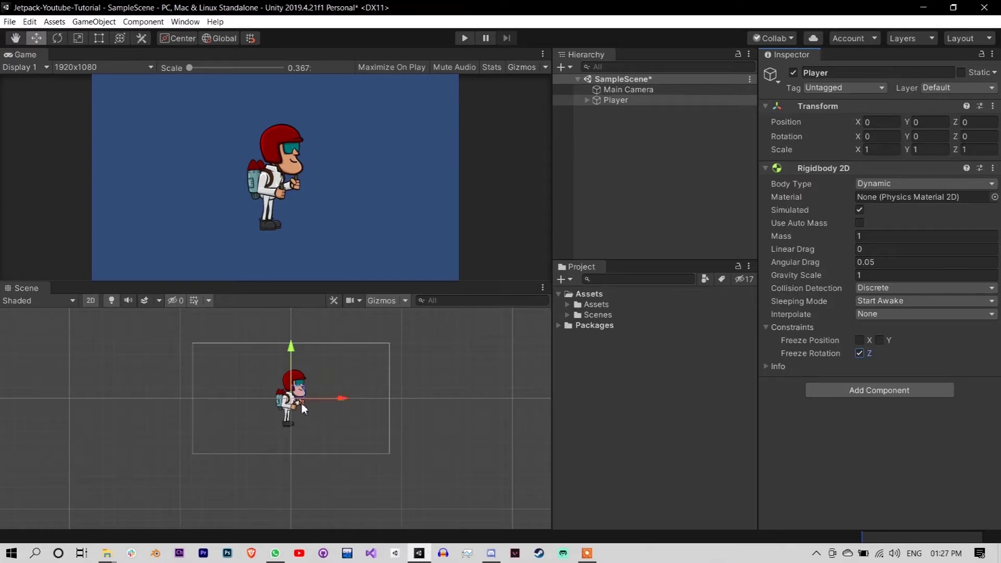
{"action": "scroll", "coordinate": [303, 402], "scroll_direction": "up", "scroll_amount": 2}
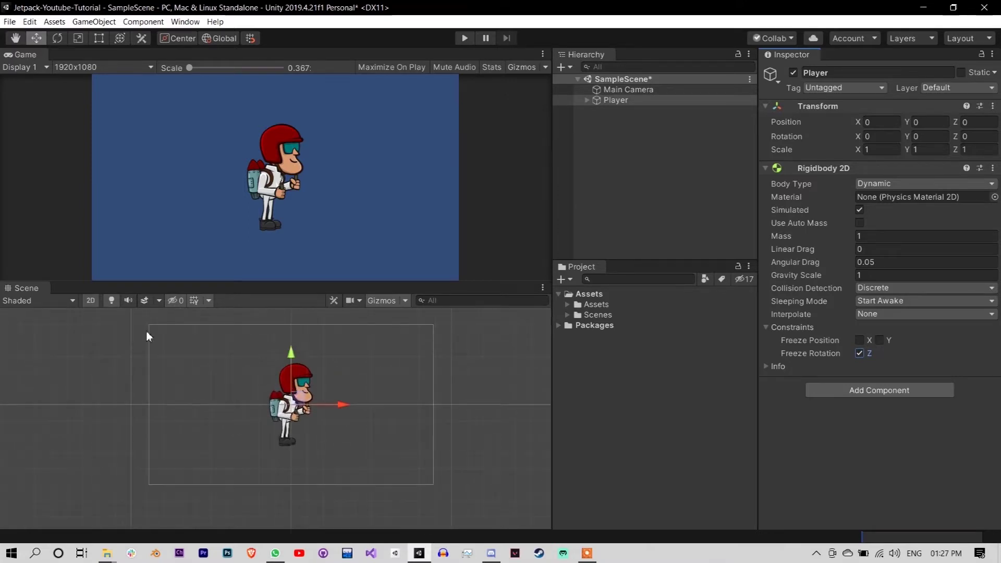
{"action": "left_click", "coordinate": [91, 303]}
{"action": "left_click", "coordinate": [518, 326]}
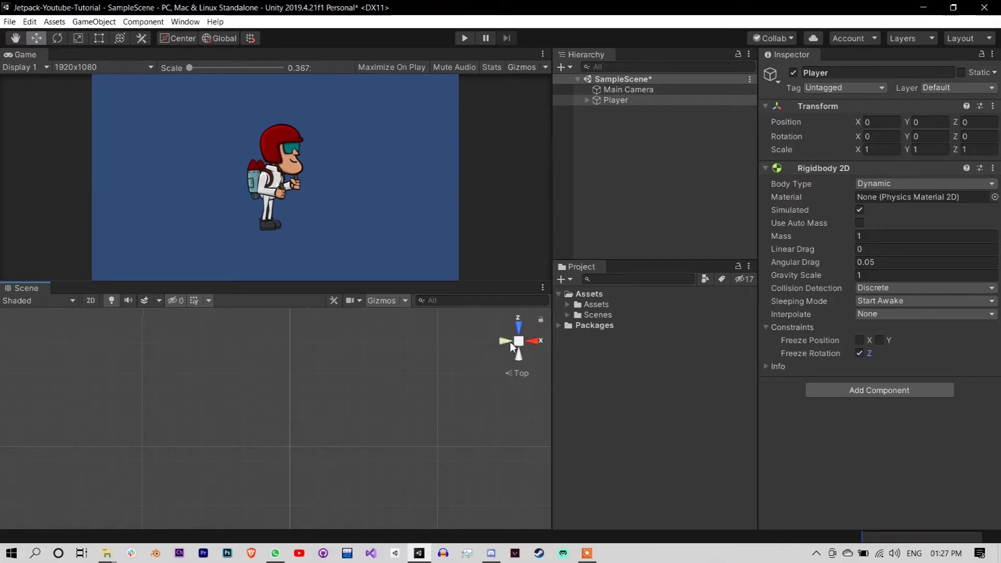
{"action": "left_click_drag", "start_coordinate": [380, 415], "coordinate": [248, 501], "text": "alt"}
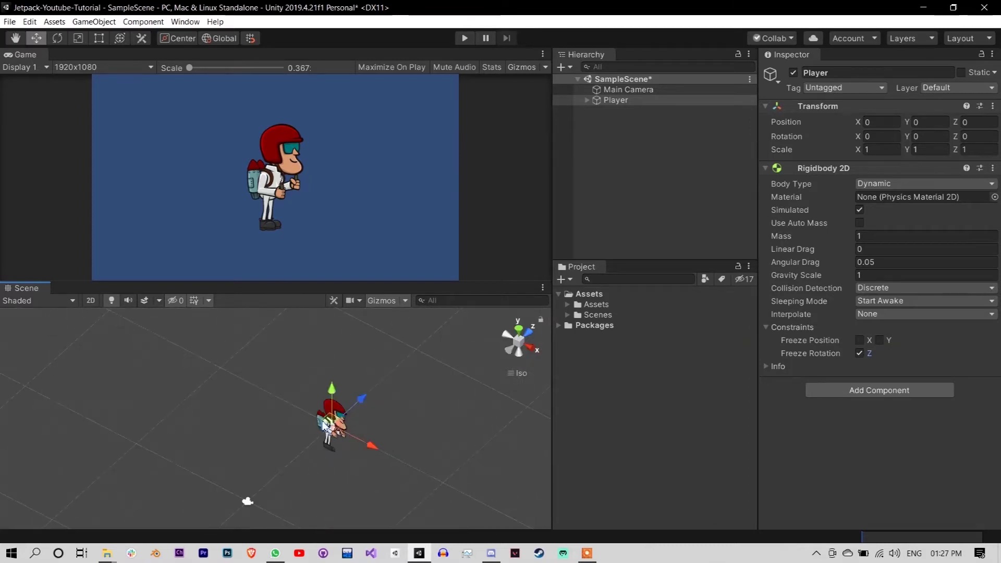
{"action": "left_click", "coordinate": [91, 300]}
Step: Add a Capsule Collider 2D to Player sized 1.2 by 3
{"action": "left_click", "coordinate": [789, 327]}
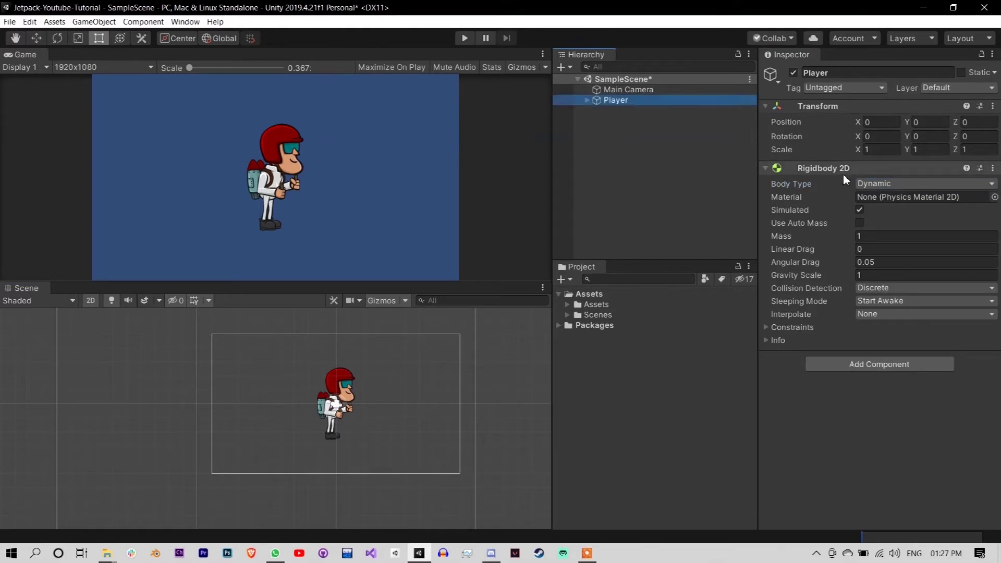
{"action": "left_click", "coordinate": [850, 364]}
{"action": "type", "text": "collider"}
{"action": "left_click", "coordinate": [834, 425]}
{"action": "key", "text": "BackSpace"}
{"action": "type", "text": "5"}
{"action": "left_click", "coordinate": [916, 441]}
{"action": "key", "text": "BackSpace"}
{"action": "key", "text": "BackSpace"}
{"action": "type", "text": "06"}
{"action": "left_click", "coordinate": [881, 428]}
{"action": "type", "text": "0.2"}
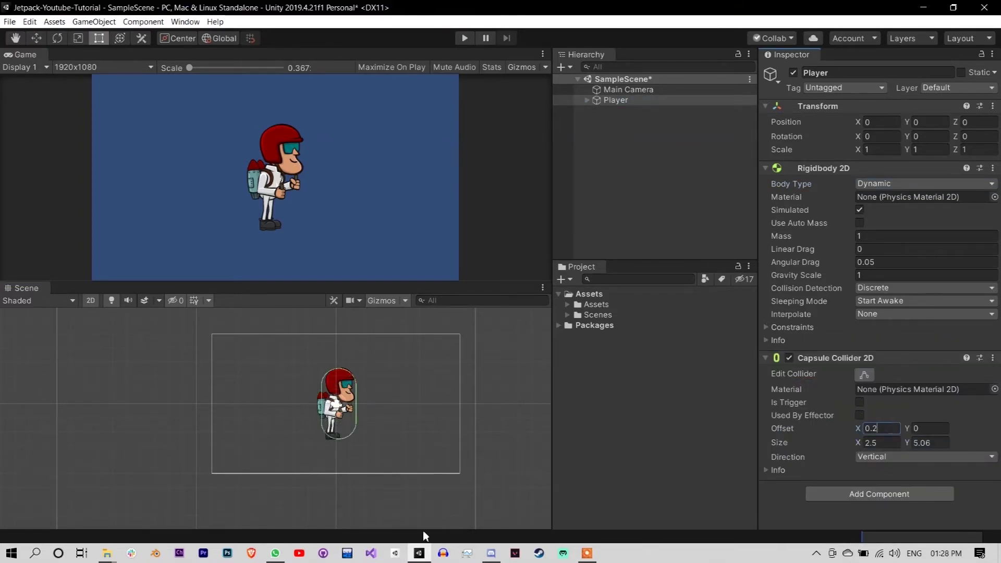
Step: Scale PlayerGraphic to 0.5 and run the game to test the player falling
{"action": "scroll", "coordinate": [409, 373], "scroll_direction": "up", "scroll_amount": 1}
{"action": "left_click", "coordinate": [313, 401]}
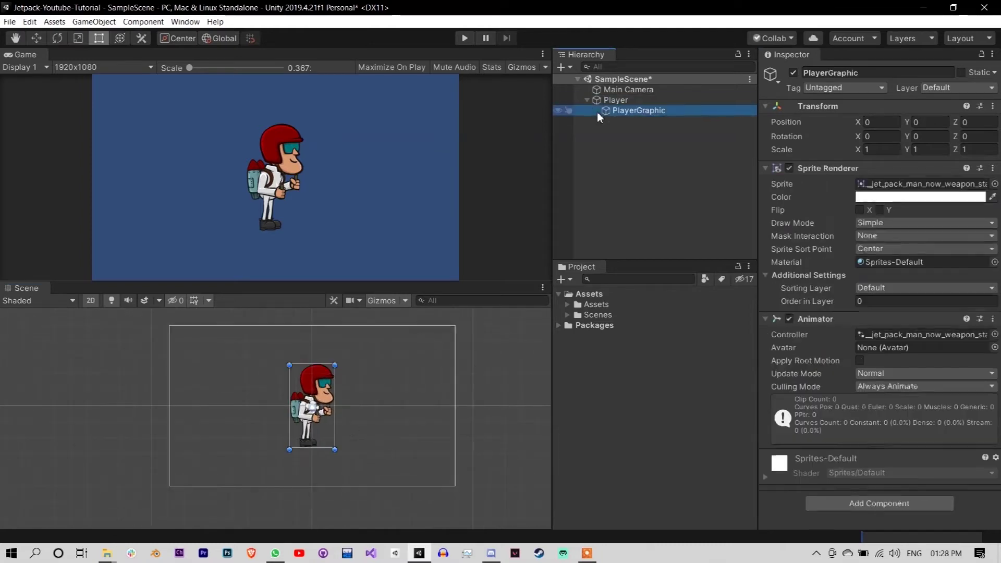
{"action": "left_click", "coordinate": [877, 147]}
{"action": "type", "text": "0.5"}
{"action": "key", "text": "Tab"}
{"action": "type", "text": "0.5"}
{"action": "left_click", "coordinate": [900, 153]}
{"action": "type", "text": "0.1.2"}
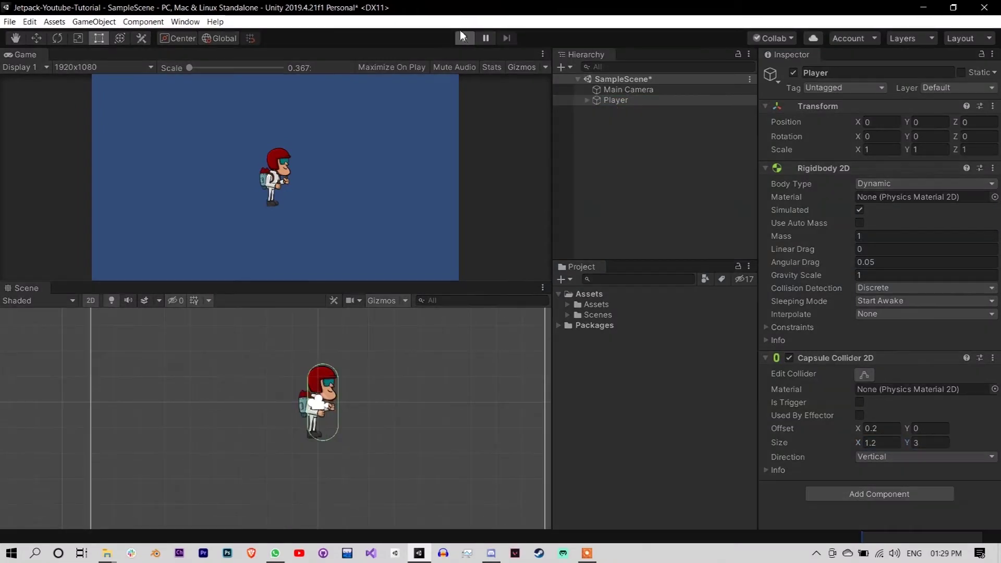
{"action": "left_click", "coordinate": [461, 36]}
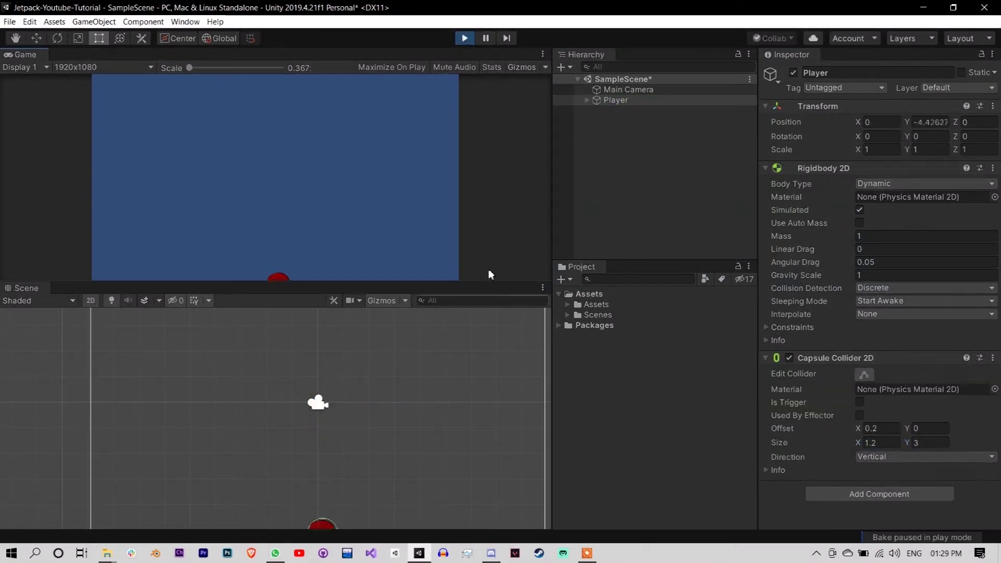
Step: Create an empty object named Ground and move it down to Y -5
{"action": "right_click", "coordinate": [633, 130]}
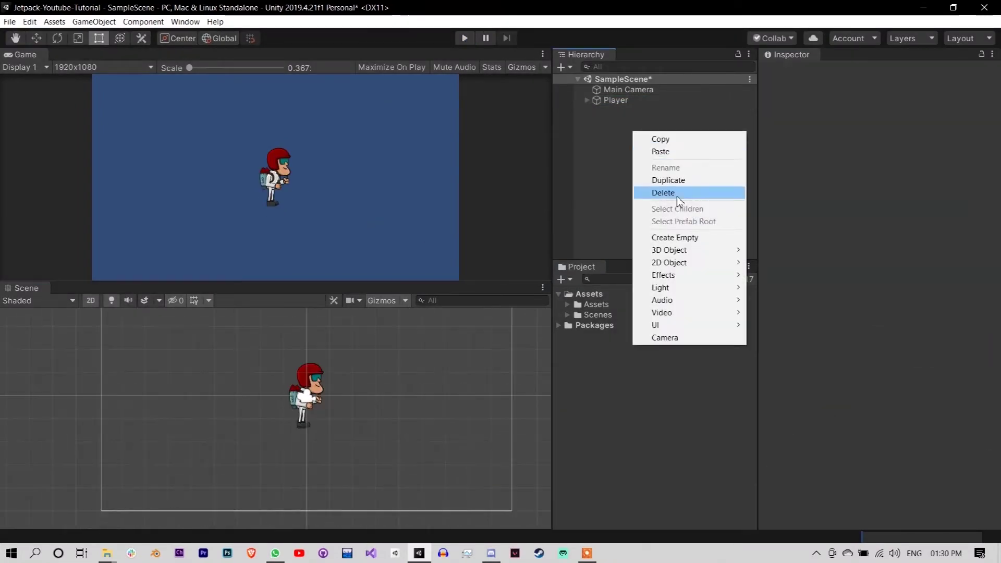
{"action": "left_click", "coordinate": [652, 233]}
{"action": "left_click", "coordinate": [881, 72]}
{"action": "type", "text": "Ground"}
{"action": "key", "text": "Return"}
{"action": "scroll", "coordinate": [326, 376], "scroll_direction": "down", "scroll_amount": 1}
{"action": "scroll", "coordinate": [326, 376], "scroll_direction": "down", "scroll_amount": 1}
{"action": "key", "text": "w"}
{"action": "left_click_drag", "start_coordinate": [314, 337], "coordinate": [327, 409]}
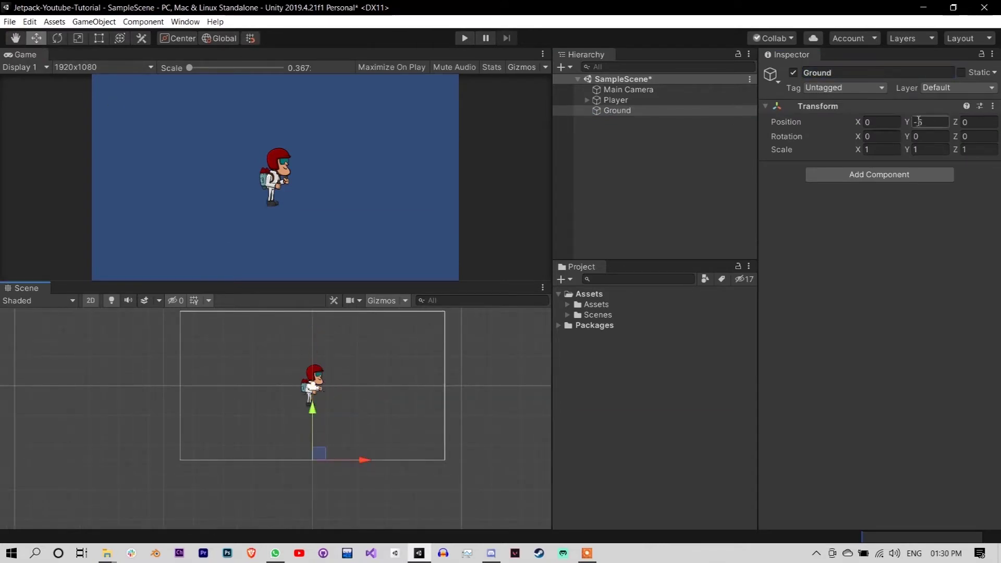
Step: Add a Box Collider 2D to Ground, stretch it to width 19, and test landing in Play mode
{"action": "left_click", "coordinate": [880, 174]}
{"action": "type", "text": "collider"}
{"action": "left_click", "coordinate": [868, 231]}
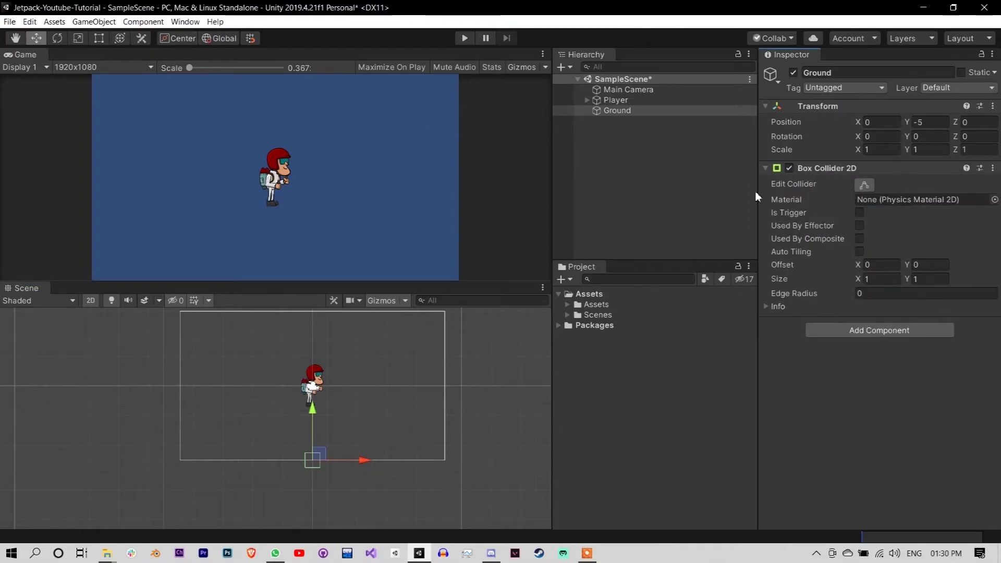
{"action": "left_click_drag", "start_coordinate": [320, 461], "coordinate": [451, 469]}
{"action": "left_click_drag", "start_coordinate": [308, 463], "coordinate": [172, 463]}
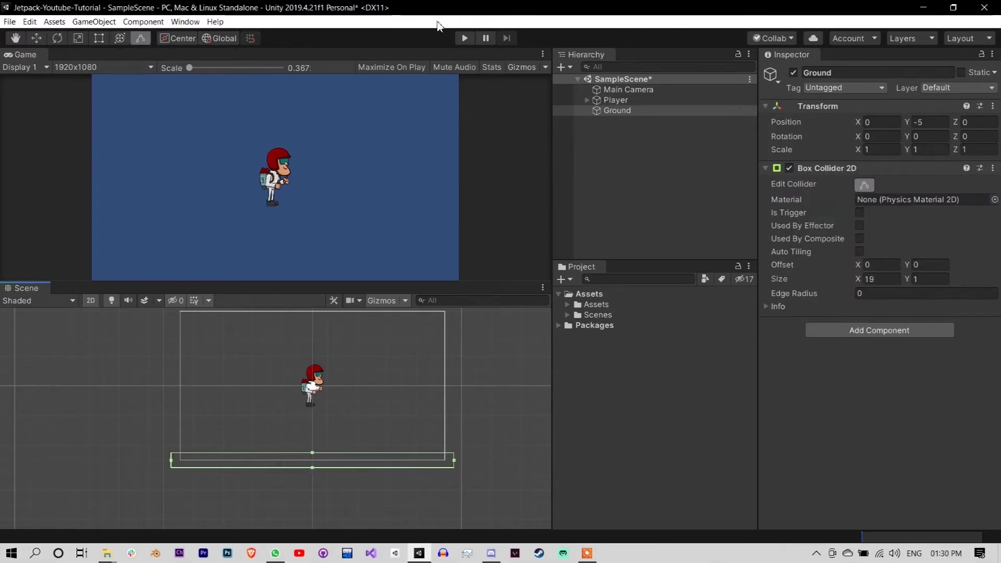
{"action": "left_click", "coordinate": [464, 38]}
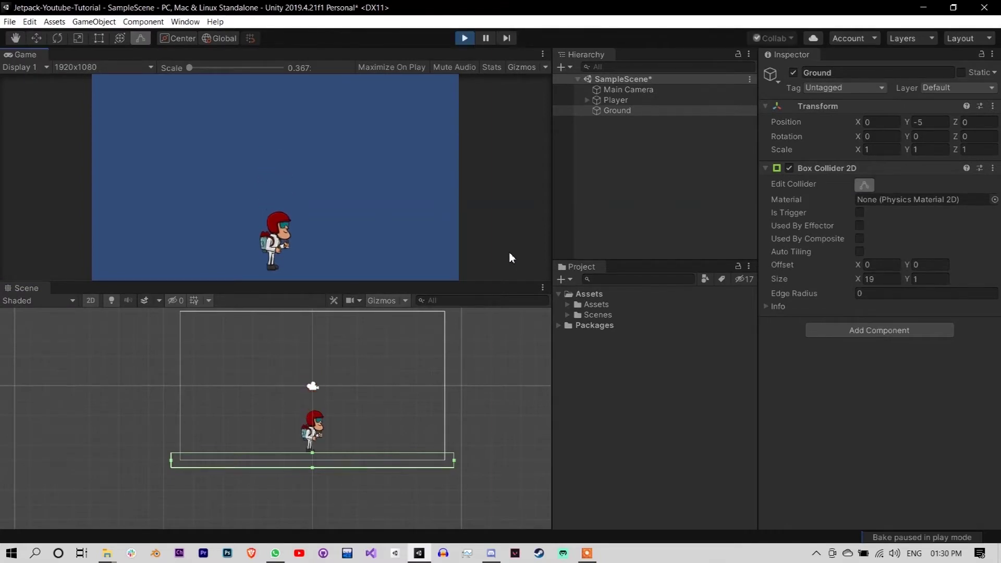
{"action": "left_click", "coordinate": [464, 38]}
Step: Add a new User Layer 8 for Ground in the layer settings
{"action": "left_click", "coordinate": [959, 87]}
{"action": "left_click", "coordinate": [932, 171]}
{"action": "left_click", "coordinate": [860, 251]}
Step: Name User Layer 8 Ground and put the Ground object on that layer
{"action": "type", "text": "Ground"}
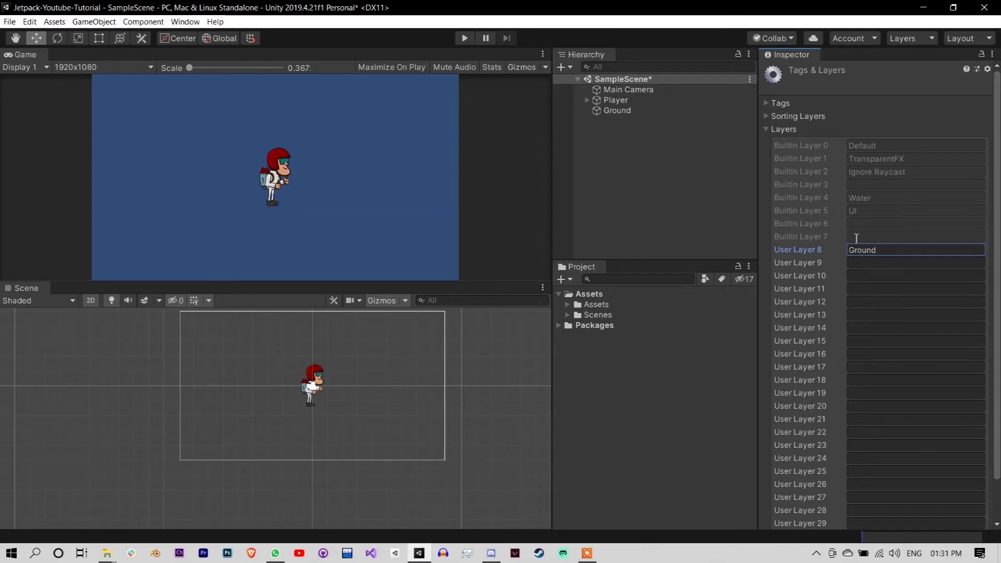
{"action": "left_click", "coordinate": [617, 110]}
{"action": "left_click", "coordinate": [959, 88]}
{"action": "left_click", "coordinate": [917, 163]}
Step: Add a Player layer and assign the Player object to it
{"action": "left_click", "coordinate": [615, 100]}
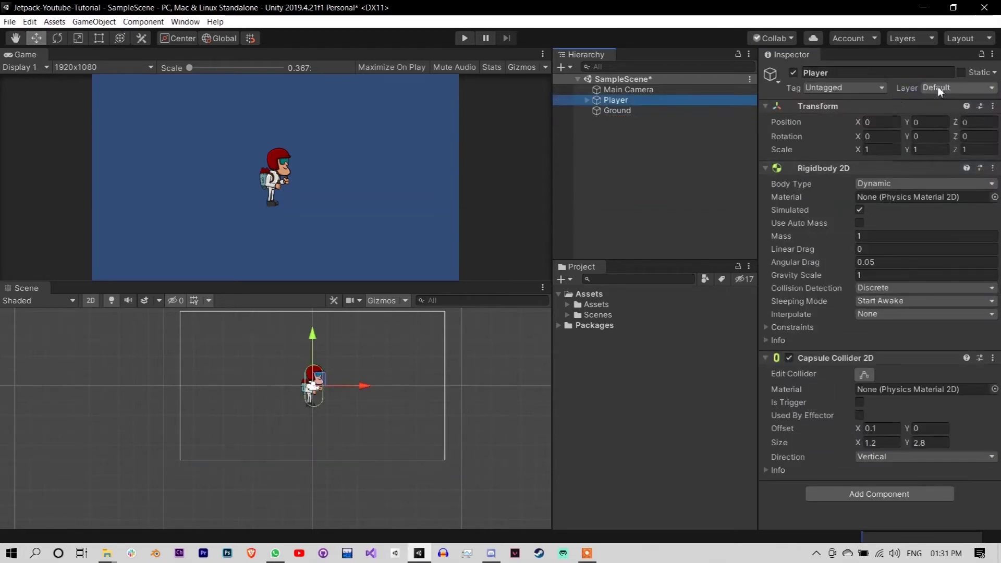
{"action": "left_click", "coordinate": [939, 88]}
{"action": "left_click", "coordinate": [931, 183]}
{"action": "type", "text": "layer"}
{"action": "left_click", "coordinate": [616, 100]}
{"action": "left_click", "coordinate": [959, 88]}
{"action": "left_click", "coordinate": [916, 173]}
{"action": "left_click", "coordinate": [516, 304]}
Step: Delete a misplaced script from the Assets folder and show Assets in Explorer
{"action": "left_click", "coordinate": [662, 211]}
{"action": "right_click", "coordinate": [589, 293]}
{"action": "left_click", "coordinate": [756, 52]}
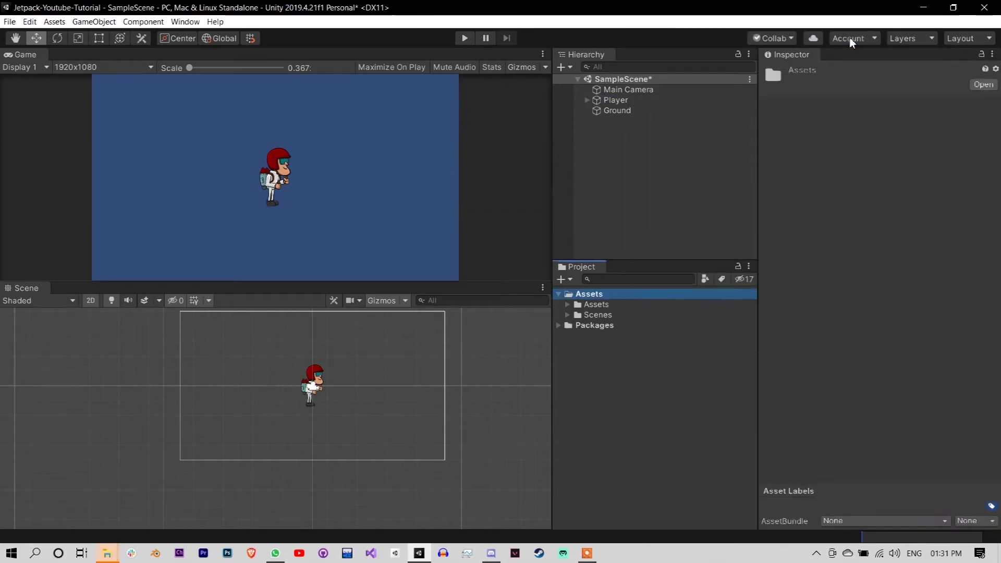
{"action": "key", "text": "Return"}
{"action": "key", "text": "Delete"}
{"action": "key", "text": "Return"}
{"action": "right_click", "coordinate": [616, 294]}
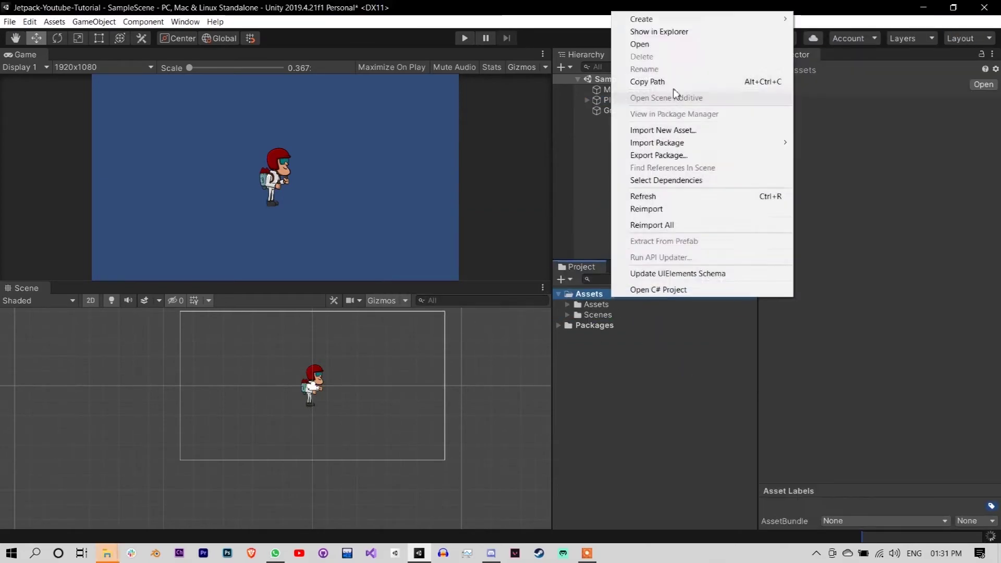
{"action": "left_click", "coordinate": [642, 31]}
{"action": "left_click", "coordinate": [643, 300]}
Step: Create a folder named Scripts under Assets
{"action": "right_click", "coordinate": [643, 300]}
{"action": "left_click", "coordinate": [853, 18]}
{"action": "type", "text": "Scripts"}
{"action": "key", "text": "Return"}
Step: Create a C# script named playerMovement inside the Scripts folder
{"action": "right_click", "coordinate": [847, 78]}
{"action": "left_click", "coordinate": [870, 57]}
{"action": "type", "text": "playerMovement"}
{"action": "key", "text": "Return"}
Step: Attach playerMovement to Player and open the script for editing
{"action": "left_click_drag", "start_coordinate": [790, 437], "coordinate": [834, 469]}
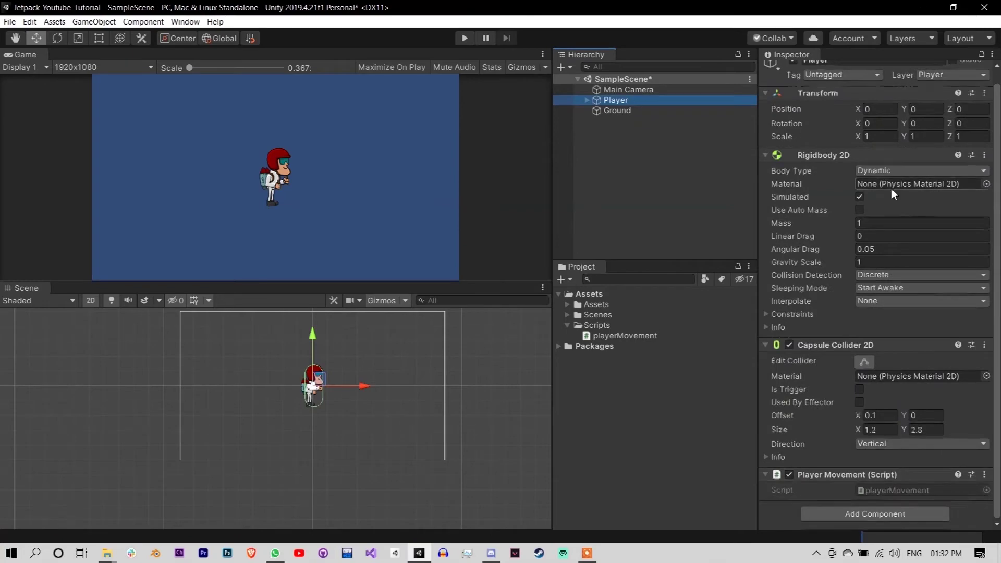
{"action": "left_click", "coordinate": [834, 155]}
{"action": "left_click", "coordinate": [844, 183]}
{"action": "right_click", "coordinate": [864, 198]}
{"action": "left_click", "coordinate": [894, 344]}
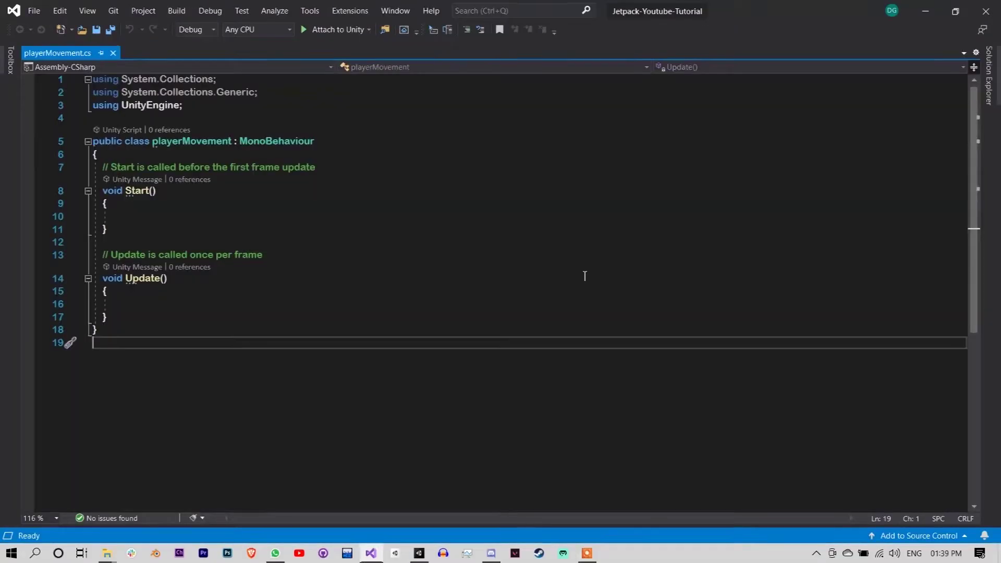
Step: Add [RequireComponent(typeof(Rigidbody2D))] above the class and declare a private Rigidbody rb field
{"action": "left_click", "coordinate": [584, 276]}
{"action": "left_click", "coordinate": [209, 119]}
{"action": "key", "text": "Return"}
{"action": "type", "text": "[re("}
{"action": "key", "text": "Left"}
{"action": "type", "text": "peof"}
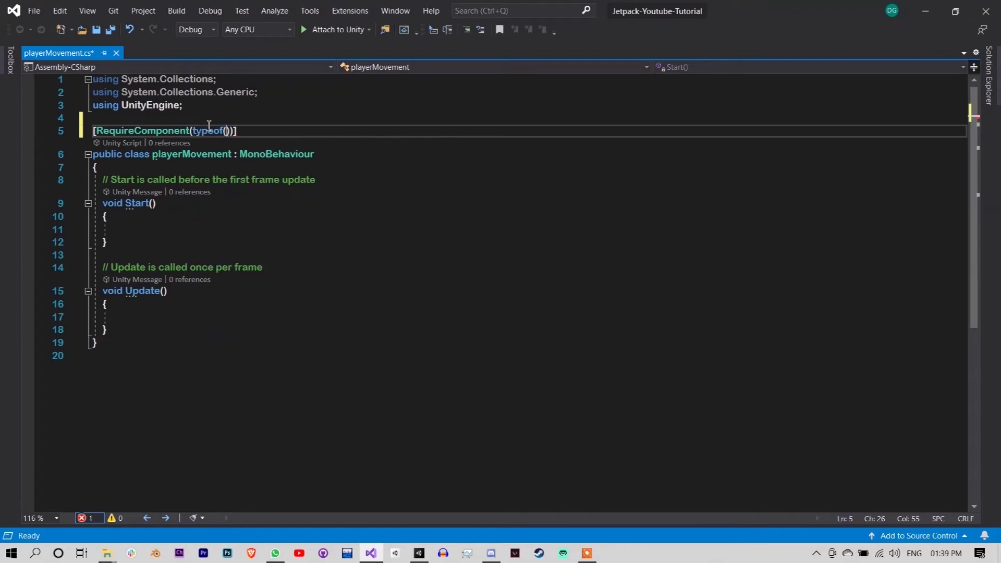
{"action": "key", "text": "Tab"}
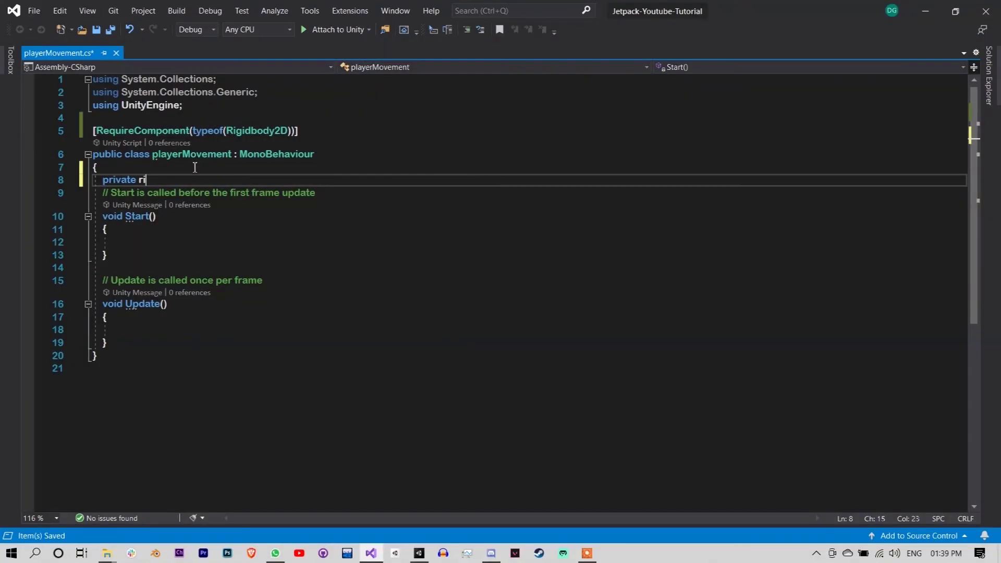
{"action": "type", "text": "Rigidbody rb;"}
{"action": "left_click", "coordinate": [165, 245]}
Step: In Start, assign rb = GetComponent<Rigidbody2D>() and remove the comment
{"action": "type", "text": "rb = "}
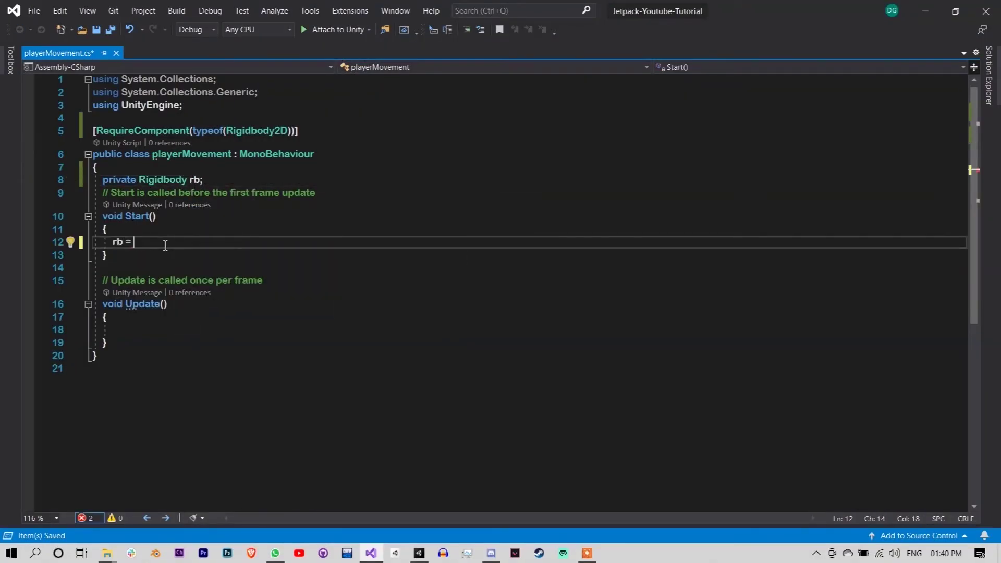
{"action": "type", "text": "getc"}
{"action": "key", "text": "Tab"}
{"action": "type", "text": "<Rigidbody2D>("}
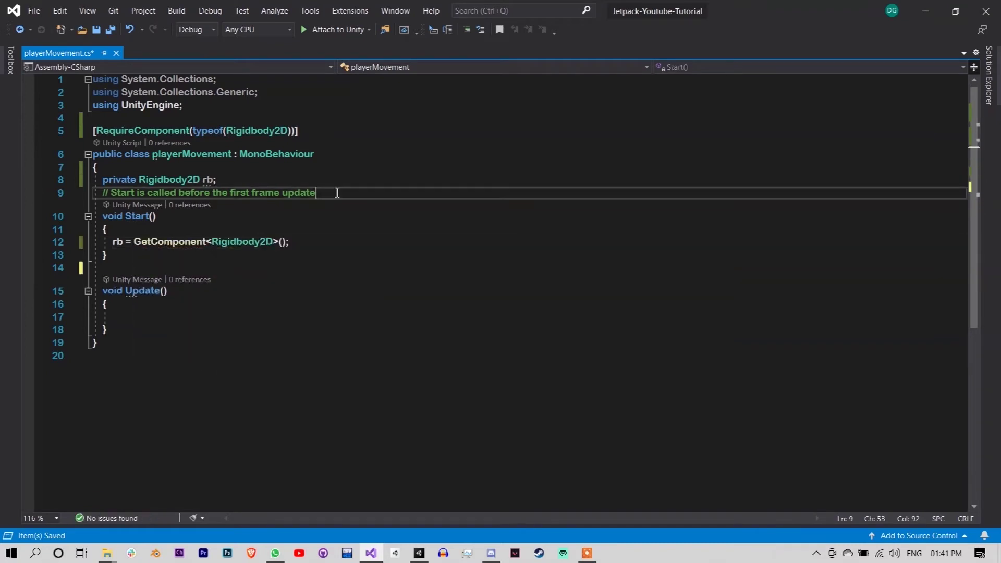
{"action": "key", "text": "BackSpace"}
Step: Add a forceUp() method that checks Input.GetMouseButton
{"action": "left_click", "coordinate": [169, 327]}
{"action": "key", "text": "Return"}
{"action": "type", "text": "void p"}
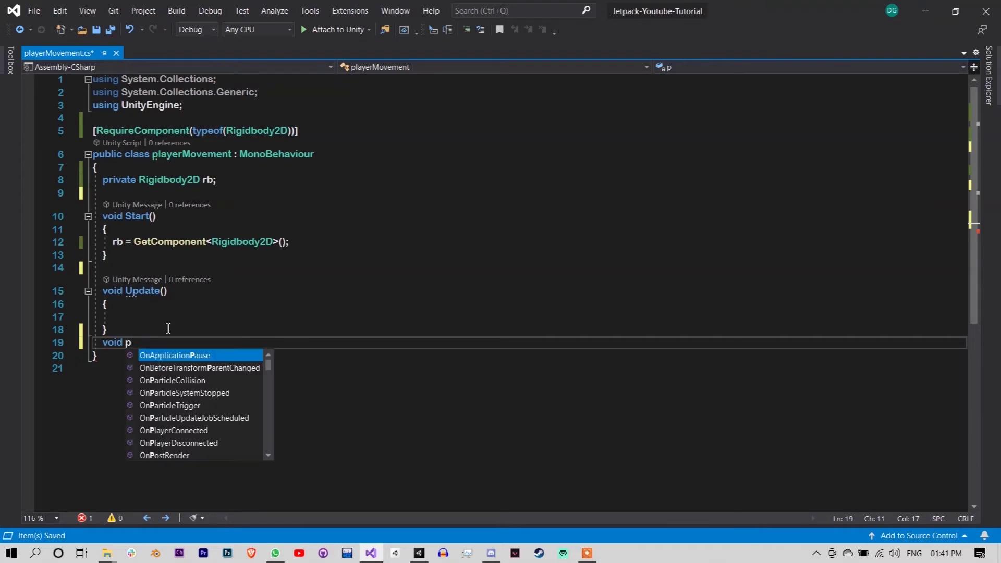
{"action": "key", "text": "BackSpace"}
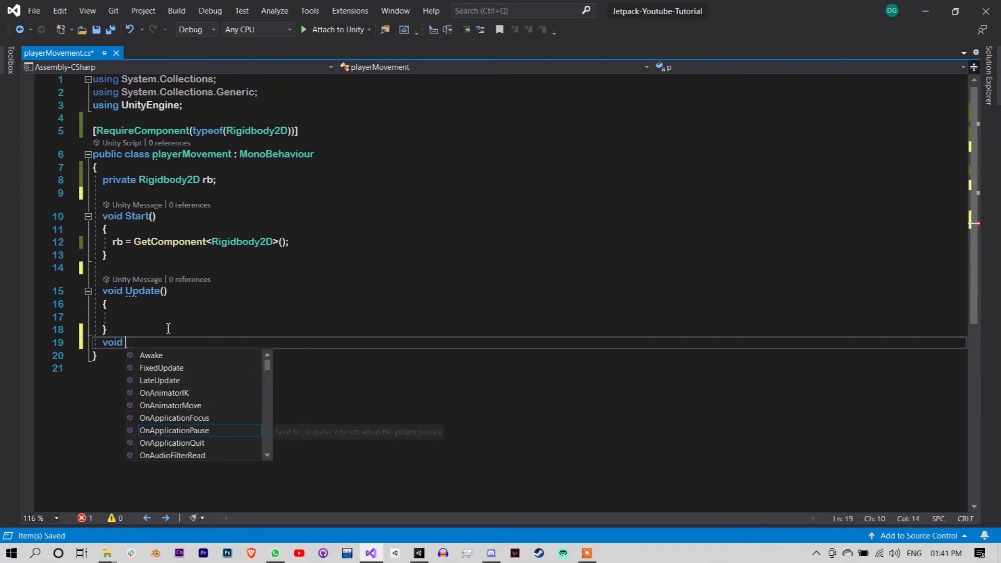
{"action": "type", "text": "forceUp"}
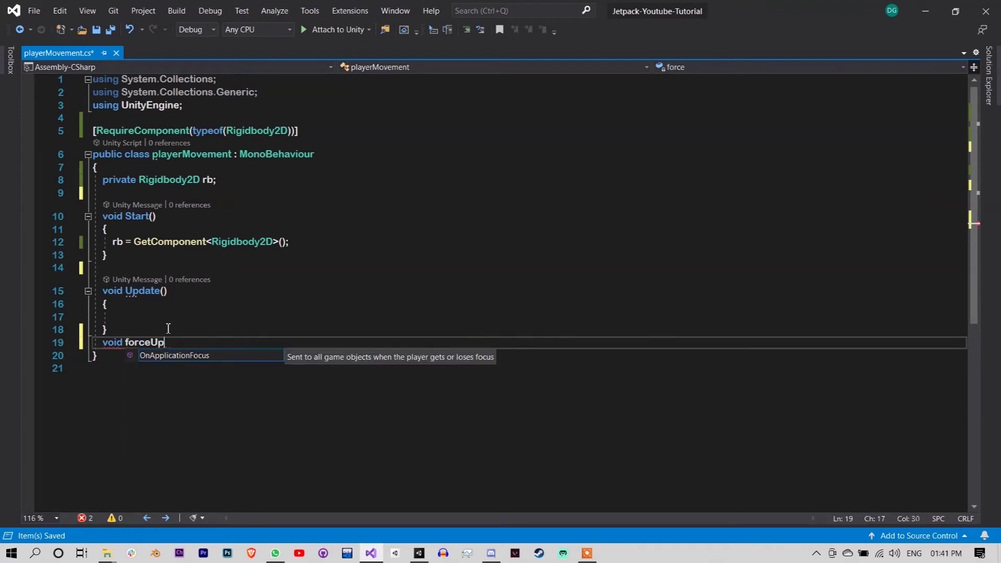
{"action": "type", "text": "()"}
{"action": "key", "text": "Return"}
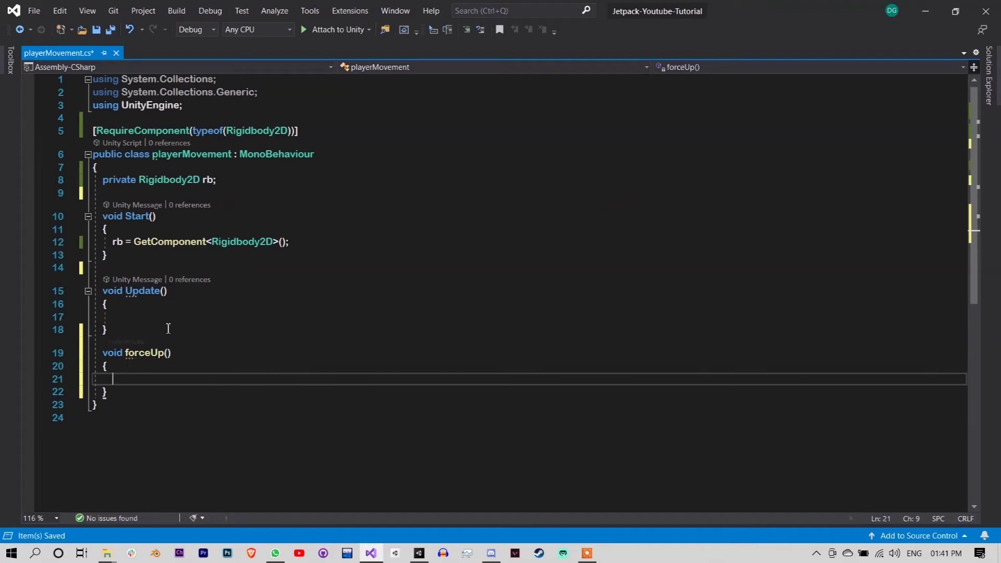
{"action": "type", "text": "if(i"}
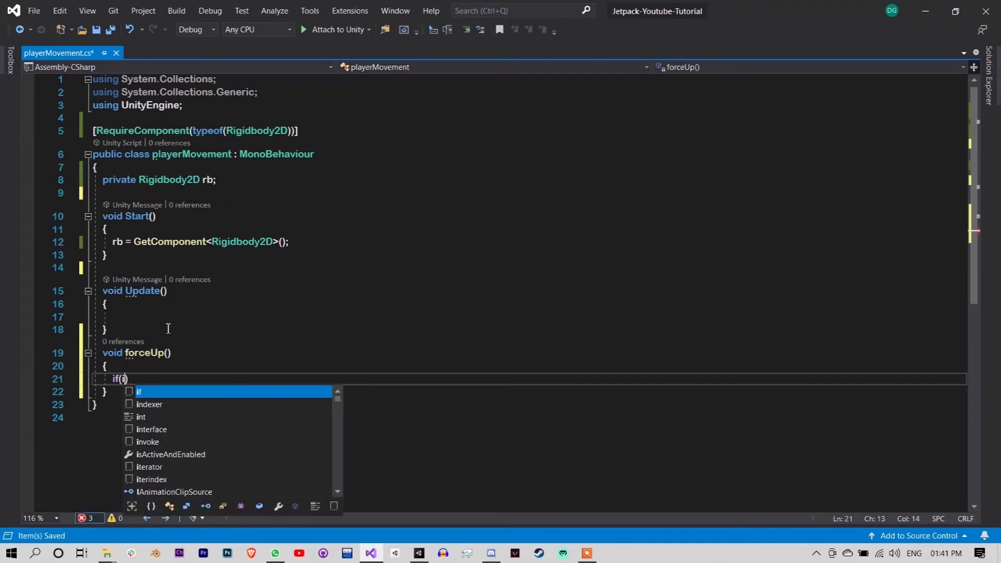
{"action": "type", "text": "nput."}
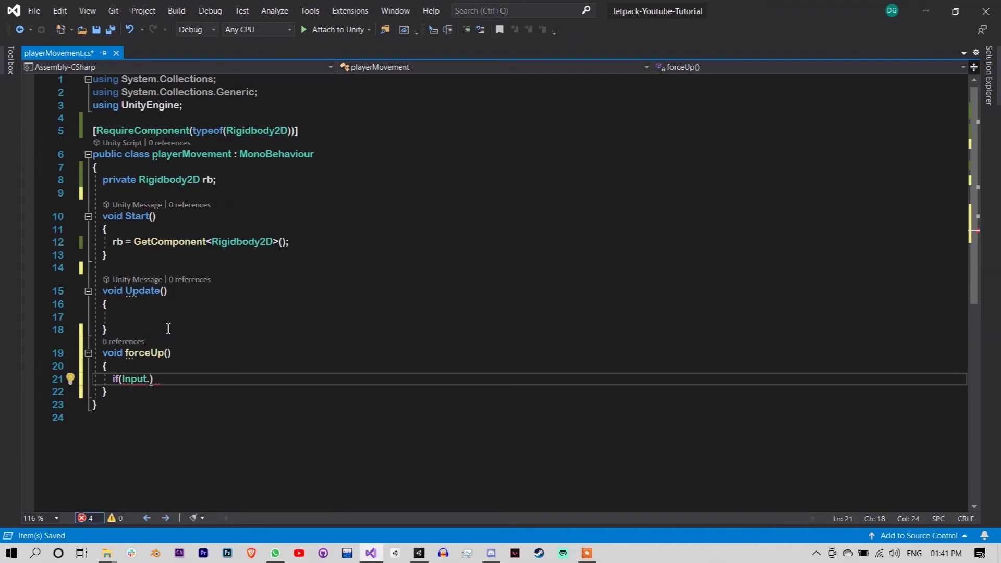
{"action": "type", "text": "getc"}
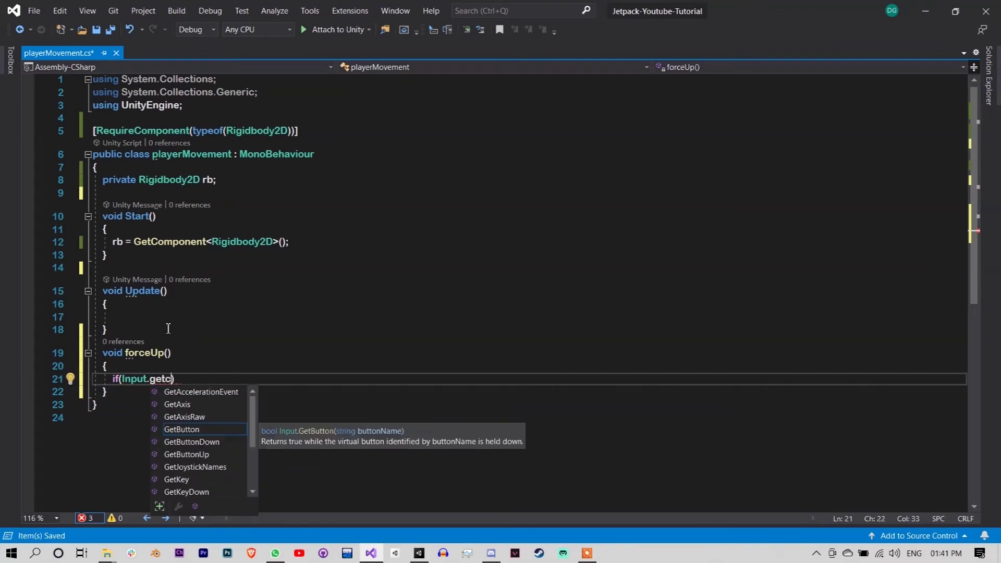
{"action": "key", "text": "BackSpace"}
{"action": "type", "text": "m"}
{"action": "key", "text": "BackSpace"}
{"action": "type", "text": "mou"}
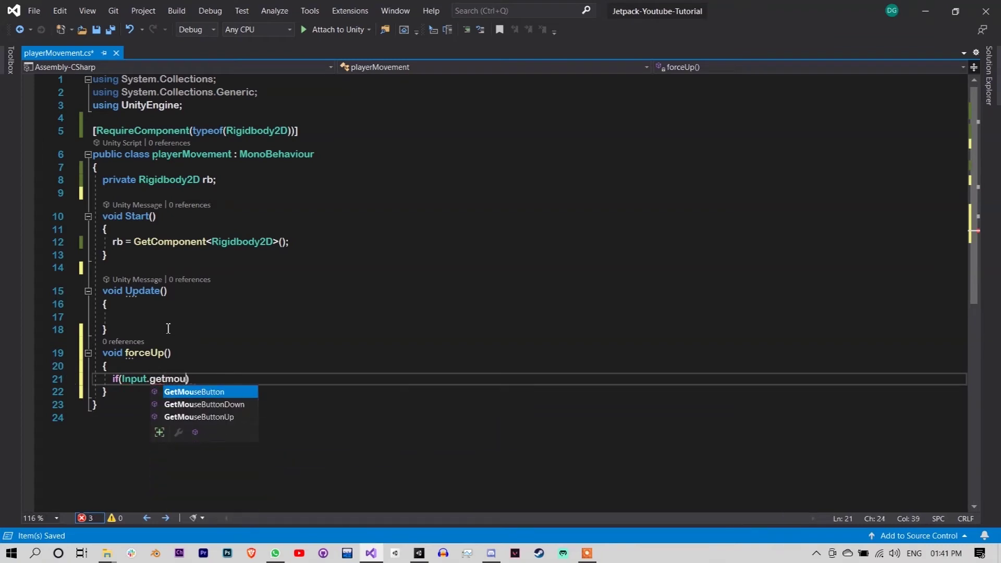
{"action": "type", "text": "s"}
{"action": "key", "text": "Tab"}
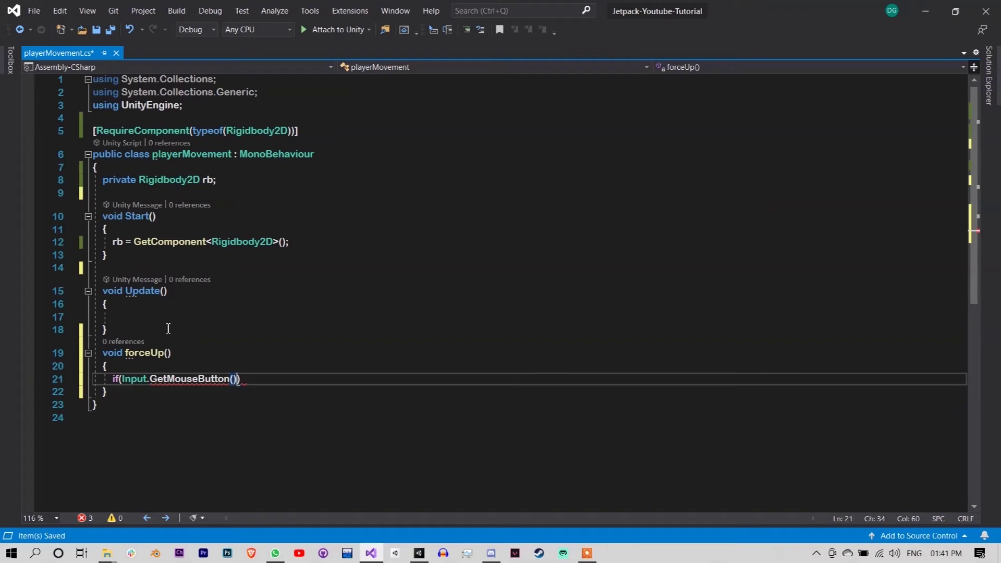
Step: Apply rb.AddForce(Vector2.up*upForce*Time.deltaTime) in the if block and declare public float upForce
{"action": "type", "text": "{"}
{"action": "key", "text": "Return"}
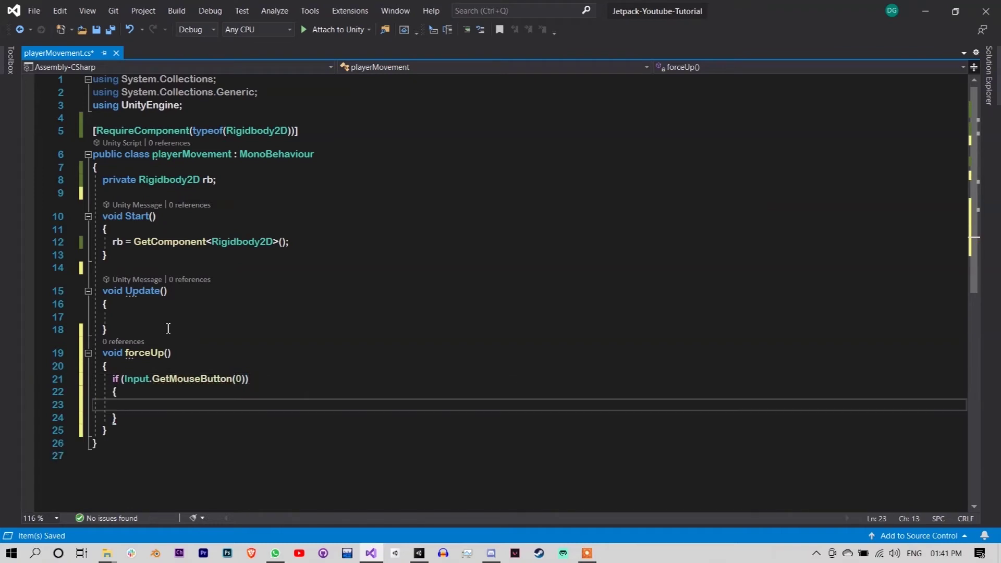
{"action": "type", "text": "rb.add"}
{"action": "key", "text": "Tab"}
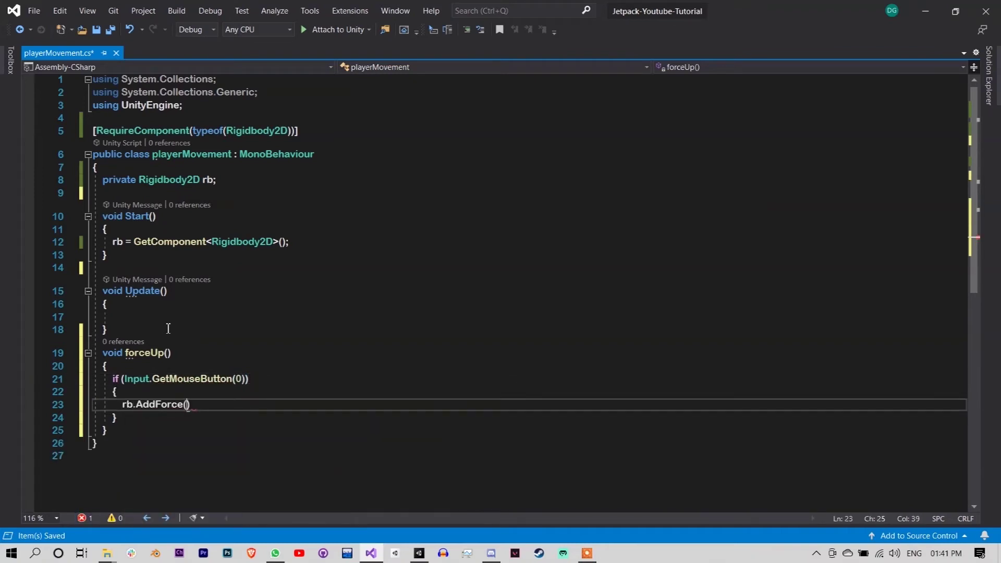
{"action": "type", "text": "(ve"}
{"action": "key", "text": "Tab"}
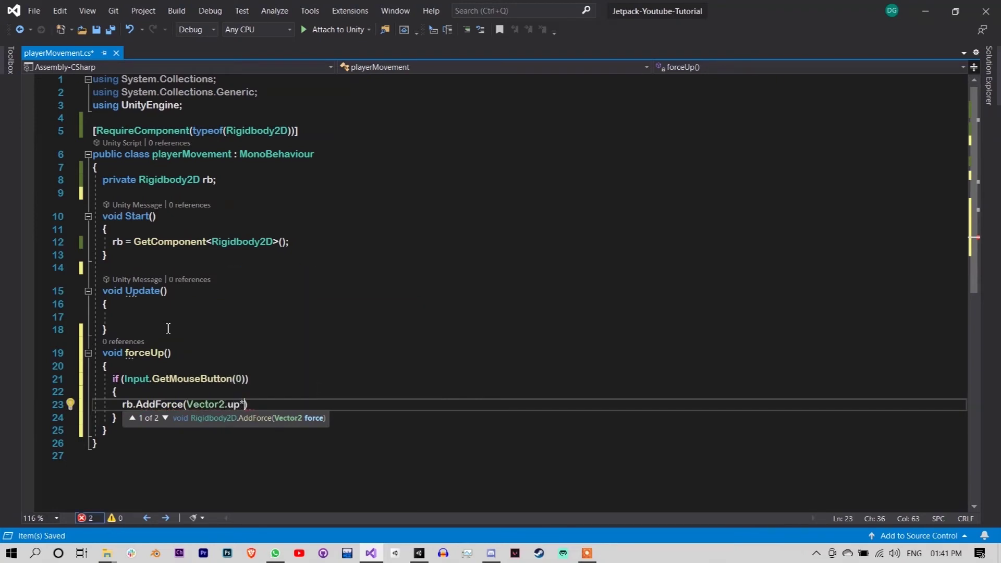
{"action": "left_click", "coordinate": [248, 179]}
{"action": "key", "text": "Return"}
{"action": "type", "text": "public float upForce;"}
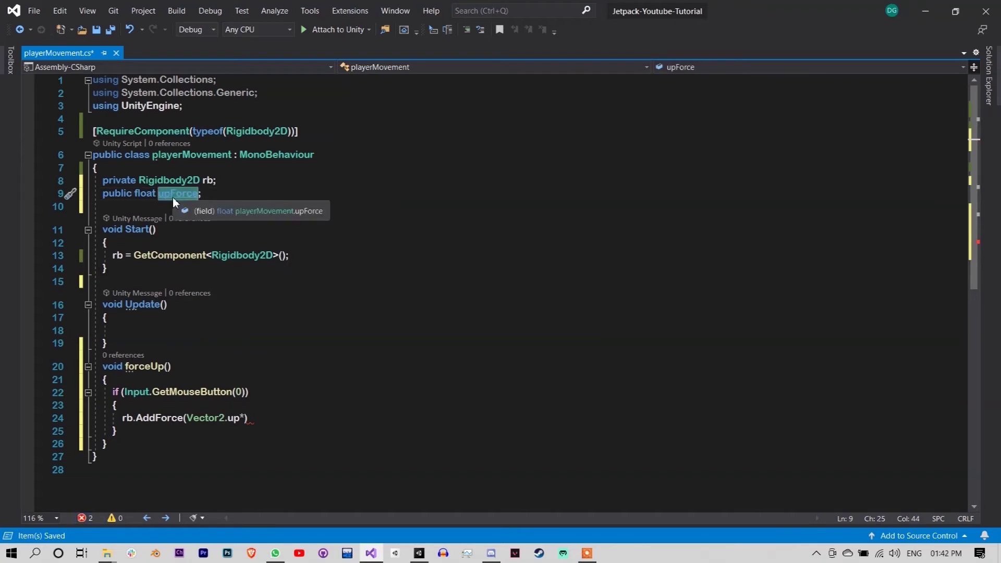
{"action": "scroll", "coordinate": [241, 286], "scroll_direction": "down", "scroll_amount": 5}
{"action": "left_click", "coordinate": [248, 225]}
{"action": "type", "text": "upForce*Time.deltaTime"}
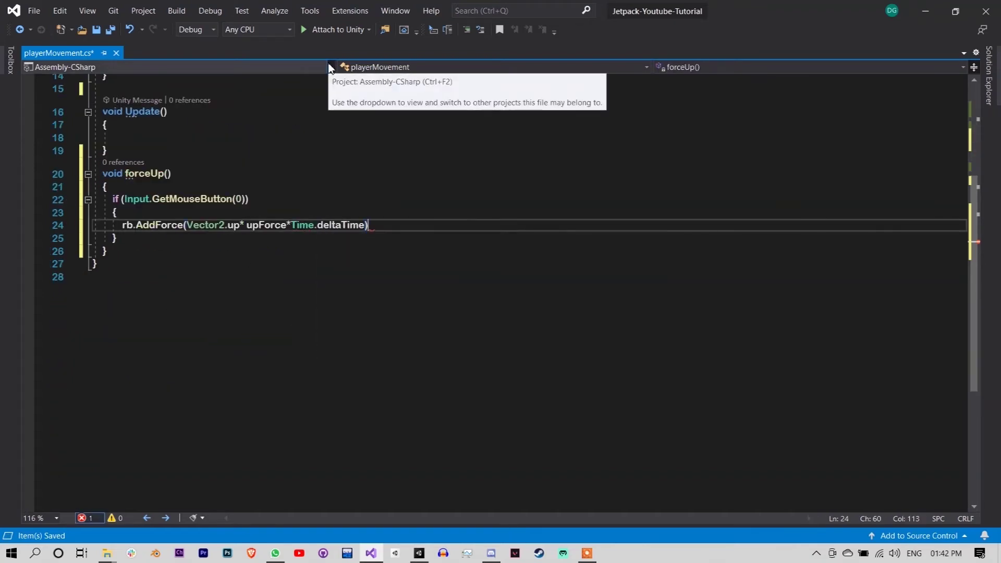
{"action": "type", "text": ";"}
Step: Save the script and run the game in Unity
{"action": "key", "text": "ctrl+s"}
{"action": "key", "text": "alt+Tab"}
{"action": "left_click", "coordinate": [464, 40]}
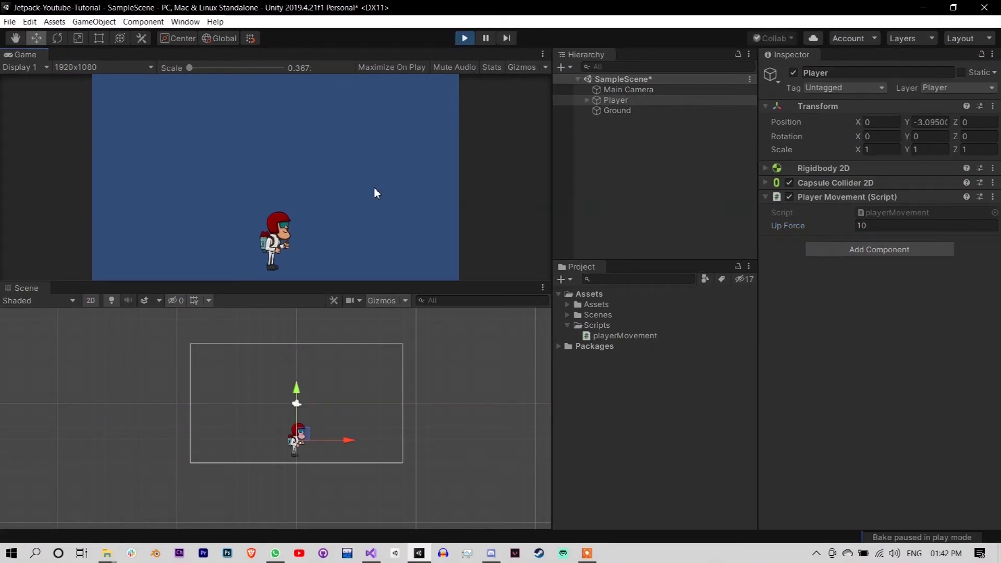
Step: Try an Up Force of 100 in Play mode, then stop the game
{"action": "left_click", "coordinate": [881, 225]}
{"action": "type", "text": "100"}
{"action": "left_click", "coordinate": [464, 40]}
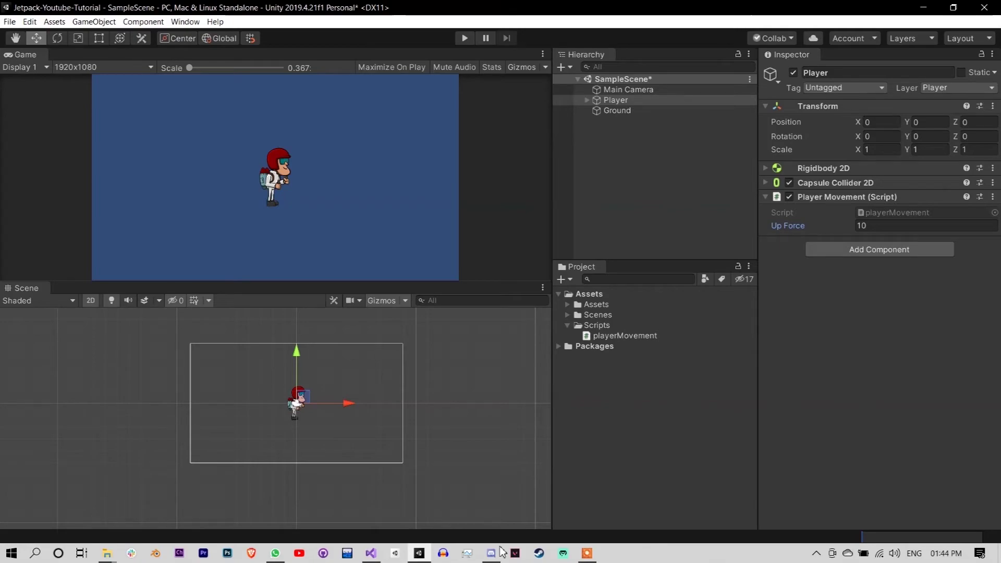
Step: Remove the Time.deltaTime scaling from the AddForce line in Visual Studio
{"action": "left_click", "coordinate": [370, 552]}
{"action": "double_click", "coordinate": [316, 229]}
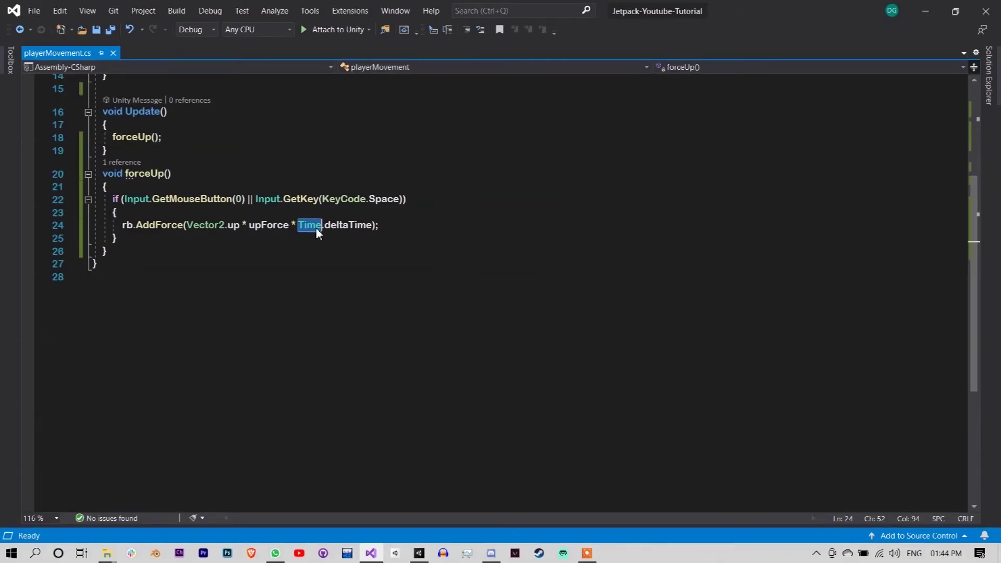
{"action": "key", "text": "Delete"}
{"action": "key", "text": "Delete"}
{"action": "key", "text": "Delete"}
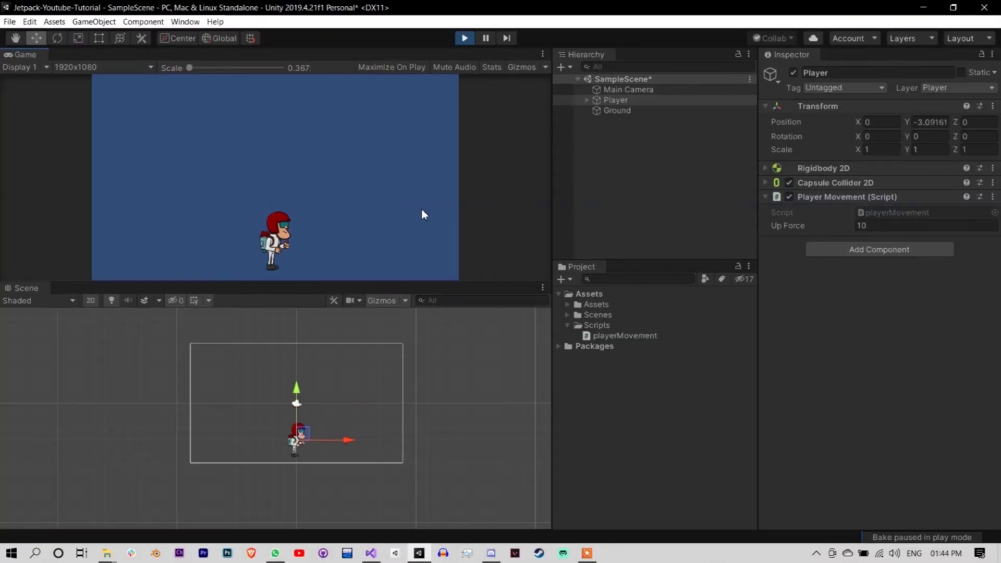
Step: Set Up Force to 75 and click repeatedly to fly the player upward
{"action": "left_click", "coordinate": [881, 225]}
{"action": "type", "text": "75"}
{"action": "left_click", "coordinate": [319, 193]}
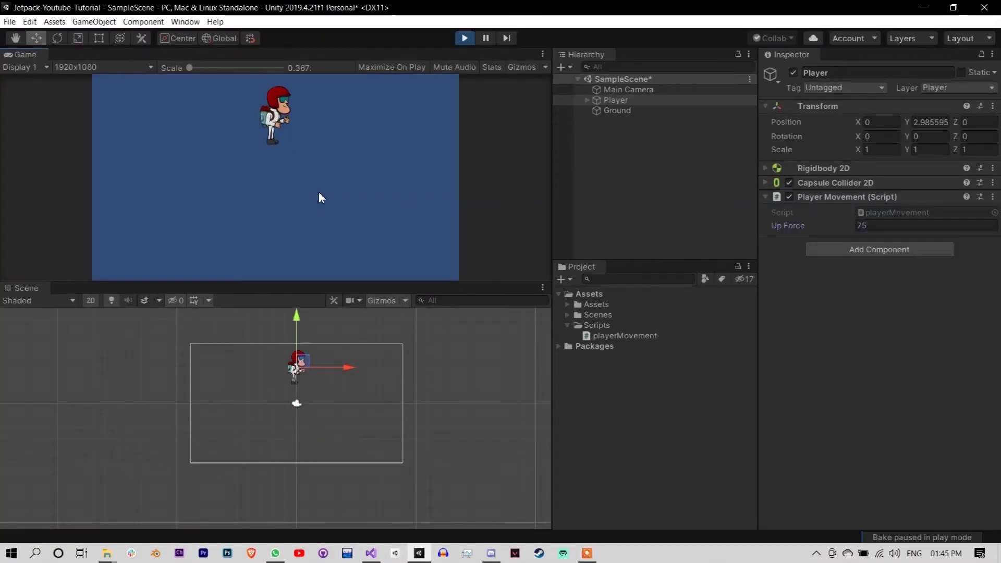
{"action": "left_click", "coordinate": [319, 193]}
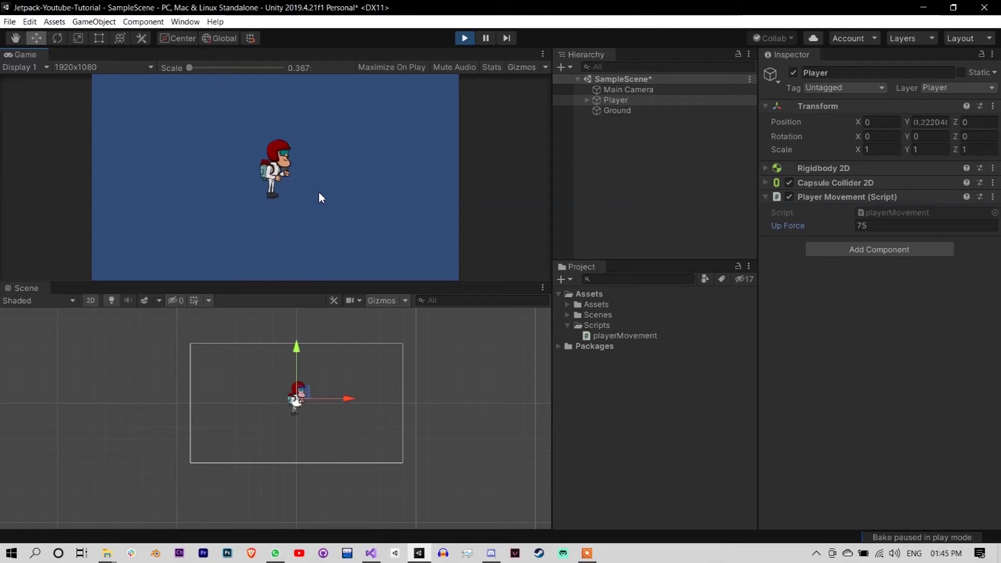
{"action": "left_click", "coordinate": [319, 193]}
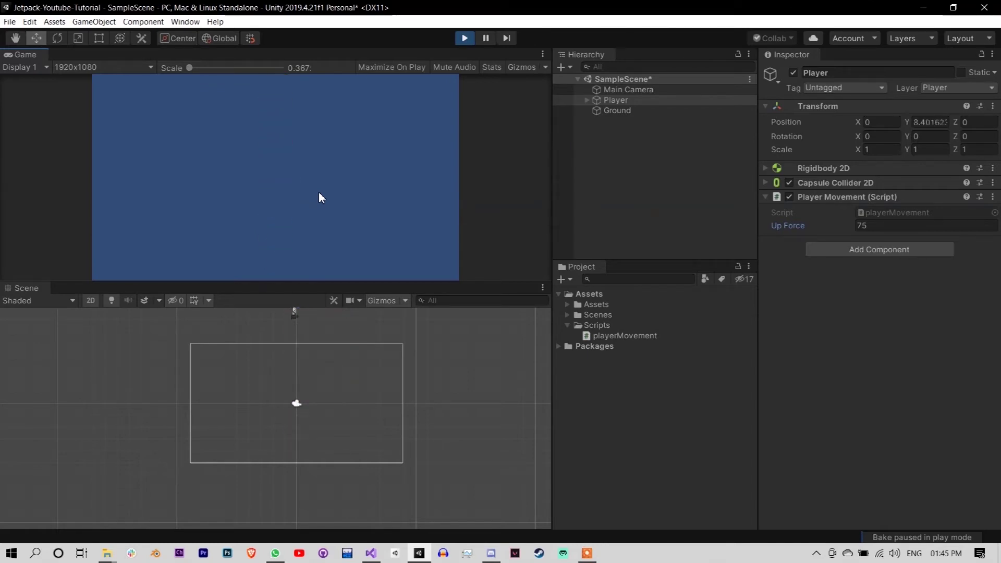
{"action": "left_click", "coordinate": [319, 193]}
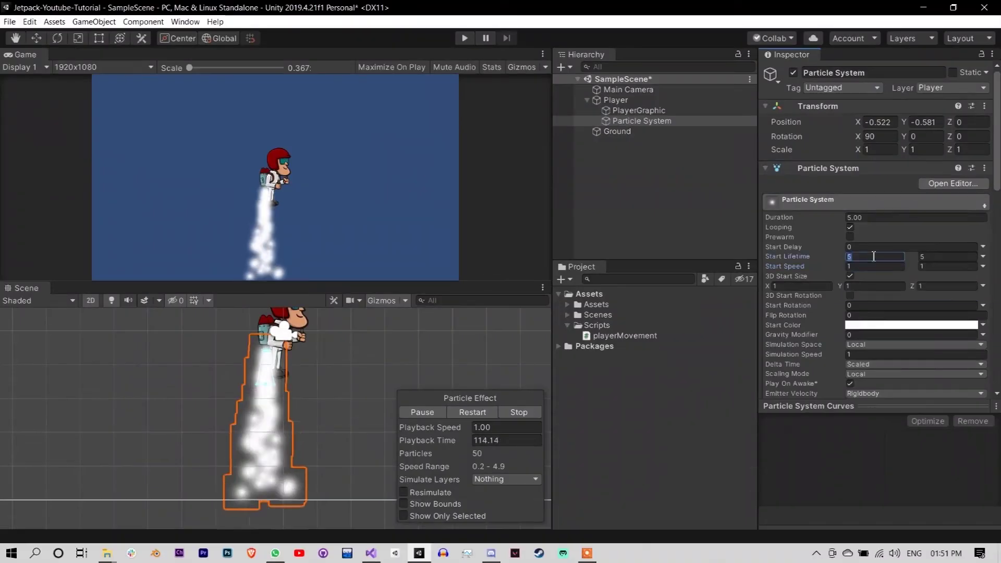
Step: Set Start Lifetime to 0.1, enter 1.5, and make Start Size a single value
{"action": "type", "text": "0.1"}
{"action": "key", "text": "Tab"}
{"action": "type", "text": "1.5"}
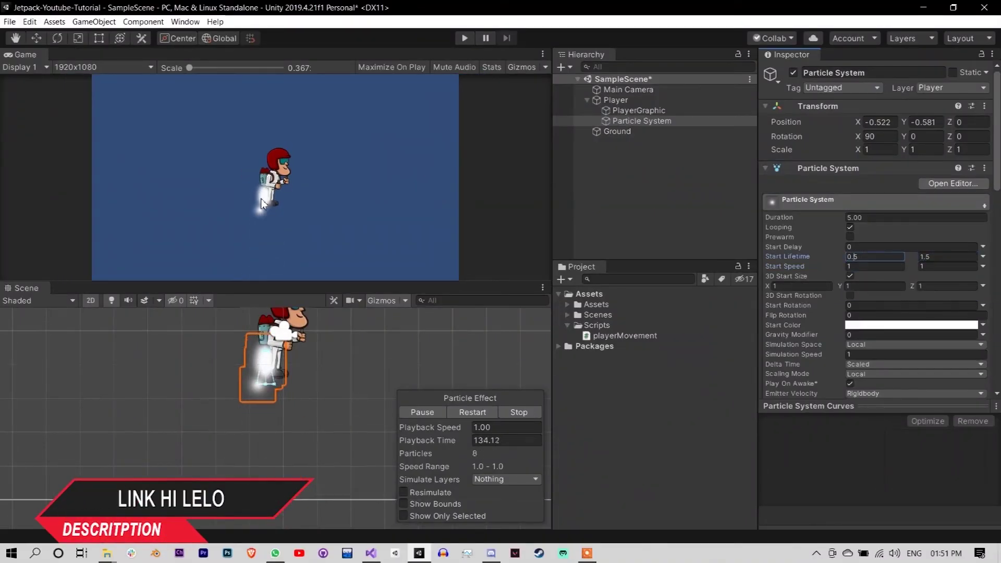
{"action": "left_click", "coordinate": [850, 276]}
{"action": "left_click", "coordinate": [937, 286]}
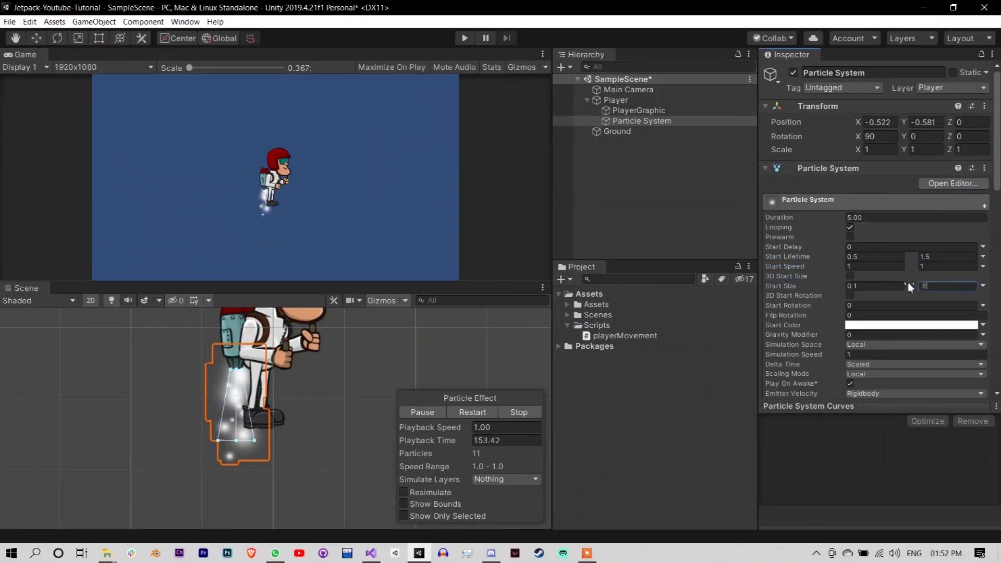
Step: Pick a new material for the particle Renderer
{"action": "scroll", "coordinate": [876, 292], "scroll_direction": "down", "scroll_amount": 15}
{"action": "left_click", "coordinate": [984, 355]}
{"action": "left_click", "coordinate": [294, 187]}
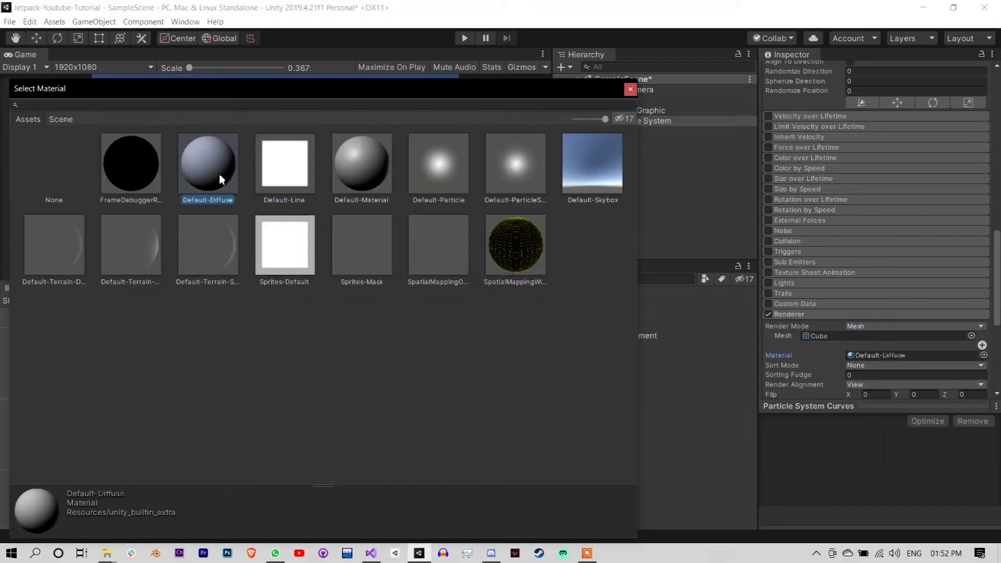
{"action": "double_click", "coordinate": [294, 188]}
Step: Enable Velocity over Lifetime with a linear Y velocity of 1
{"action": "scroll", "coordinate": [875, 235], "scroll_direction": "up", "scroll_amount": 10}
{"action": "left_click", "coordinate": [768, 198]}
{"action": "left_click", "coordinate": [875, 210]}
{"action": "type", "text": "1"}
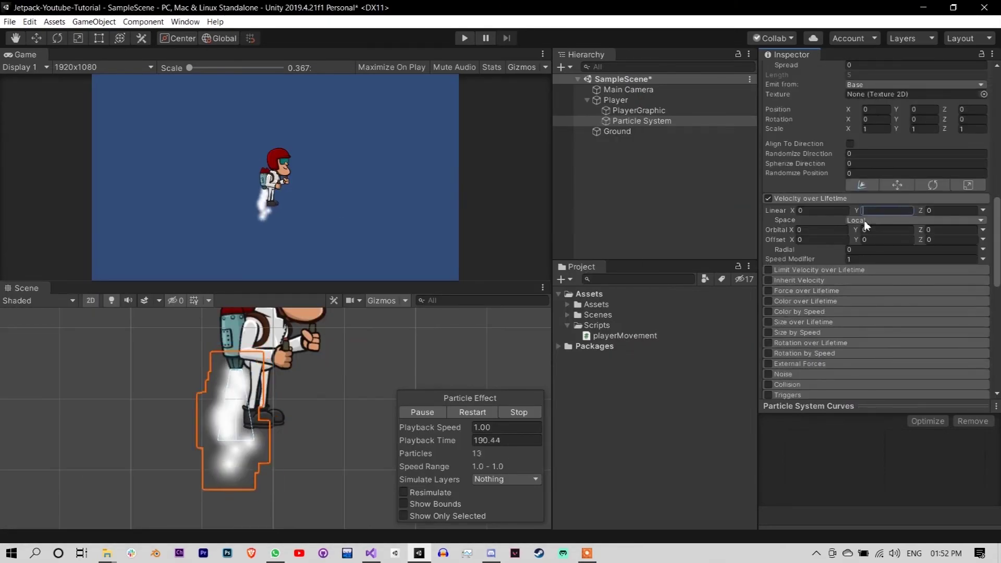
{"action": "left_click", "coordinate": [626, 356]}
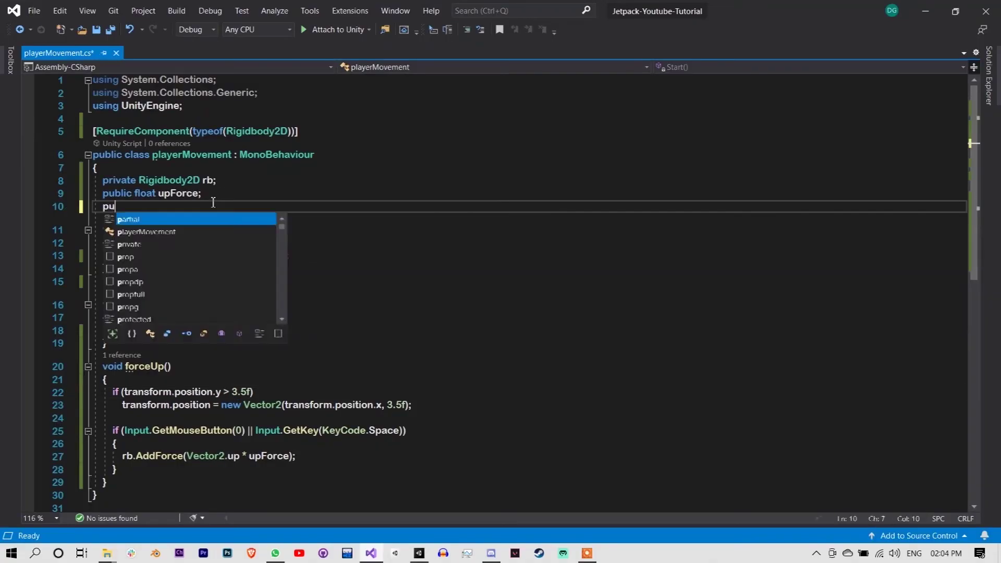
Step: Declare a public ParticleSystem jetFire field
{"action": "type", "text": "blic particleSystem jetFire"}
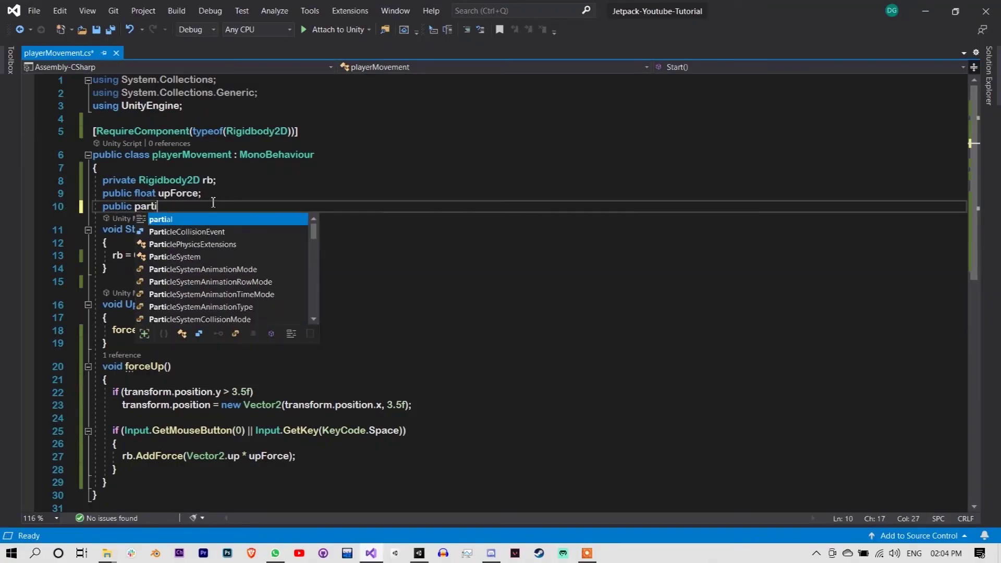
{"action": "key", "text": "space"}
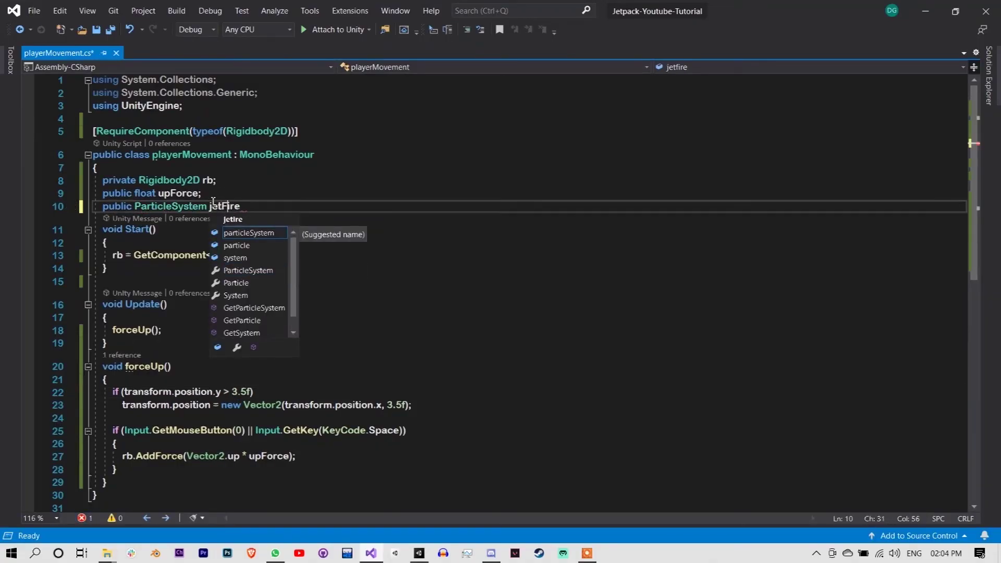
{"action": "key", "text": "Escape"}
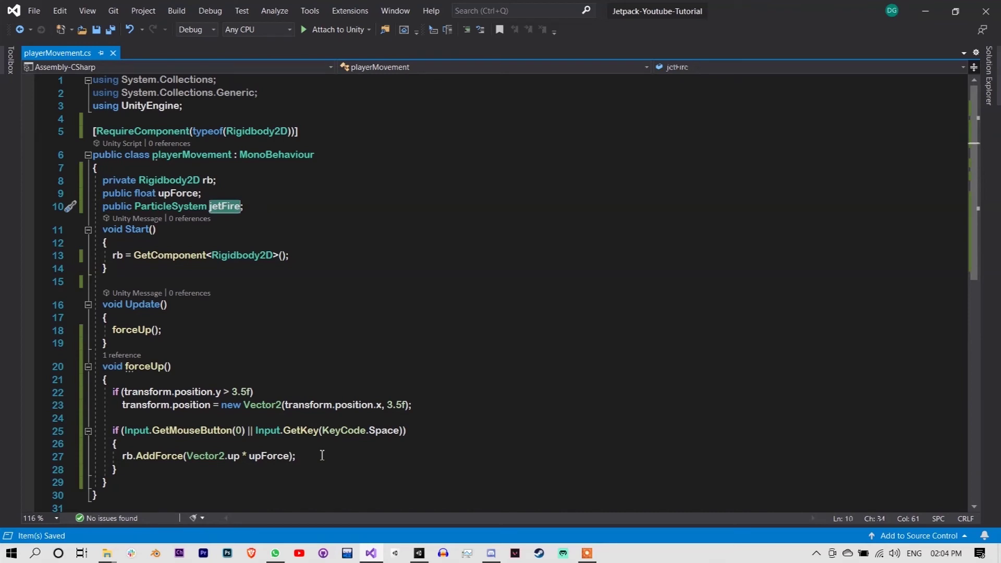
{"action": "left_click", "coordinate": [322, 456]}
{"action": "left_click", "coordinate": [162, 331]}
Step: Add a public bool isPlayerFlying field initialized to false
{"action": "left_click", "coordinate": [257, 214]}
{"action": "key", "text": "Return"}
{"action": "type", "text": "p"}
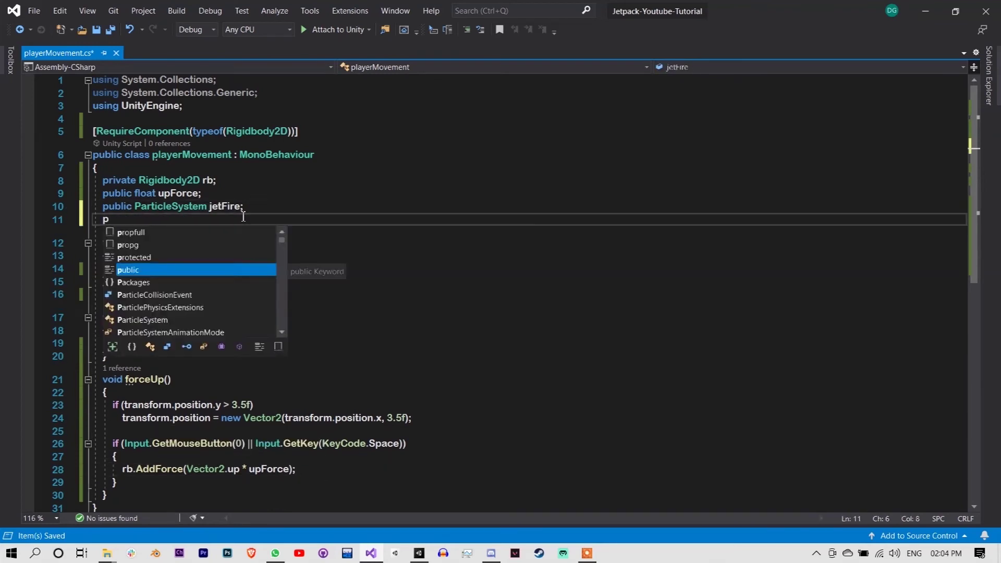
{"action": "key", "text": "Return"}
{"action": "type", "text": "public bool i"}
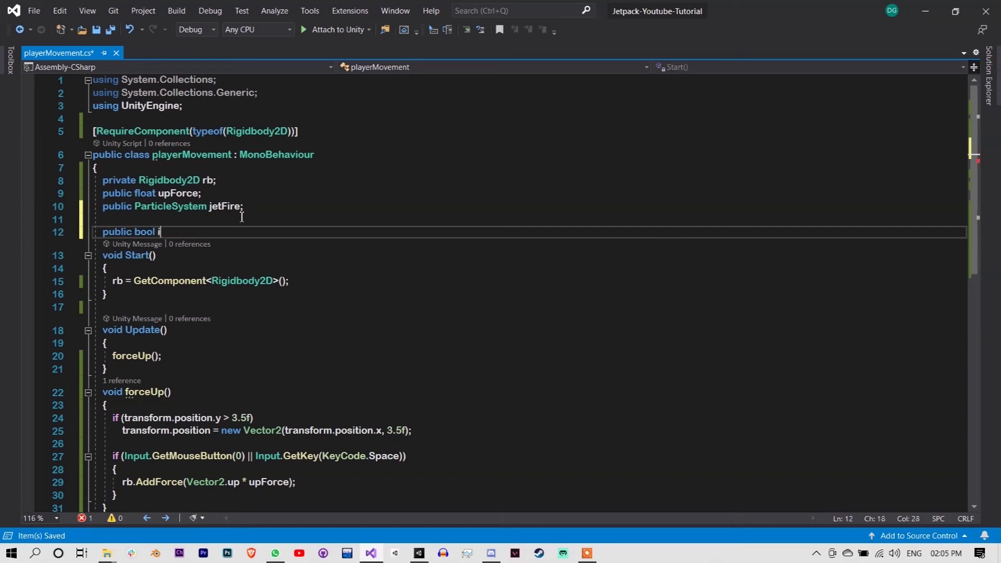
{"action": "type", "text": "sPlayerFlying=false"}
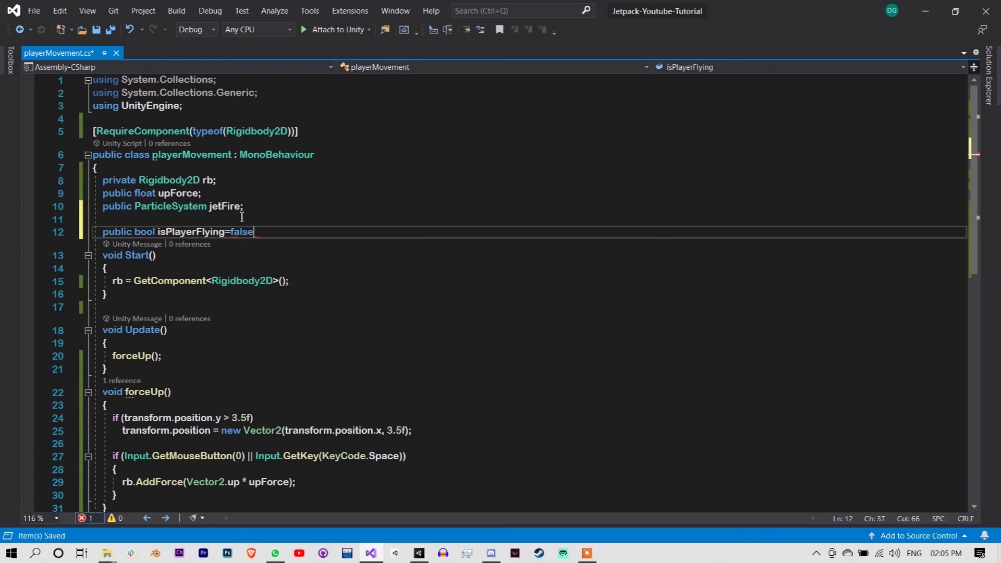
Step: Add an else block after the input check and set isPlayerFlying in the branches
{"action": "left_click", "coordinate": [130, 493]}
{"action": "key", "text": "Return"}
{"action": "type", "text": "else"}
{"action": "key", "text": "Return"}
{"action": "type", "text": "{"}
{"action": "key", "text": "Return"}
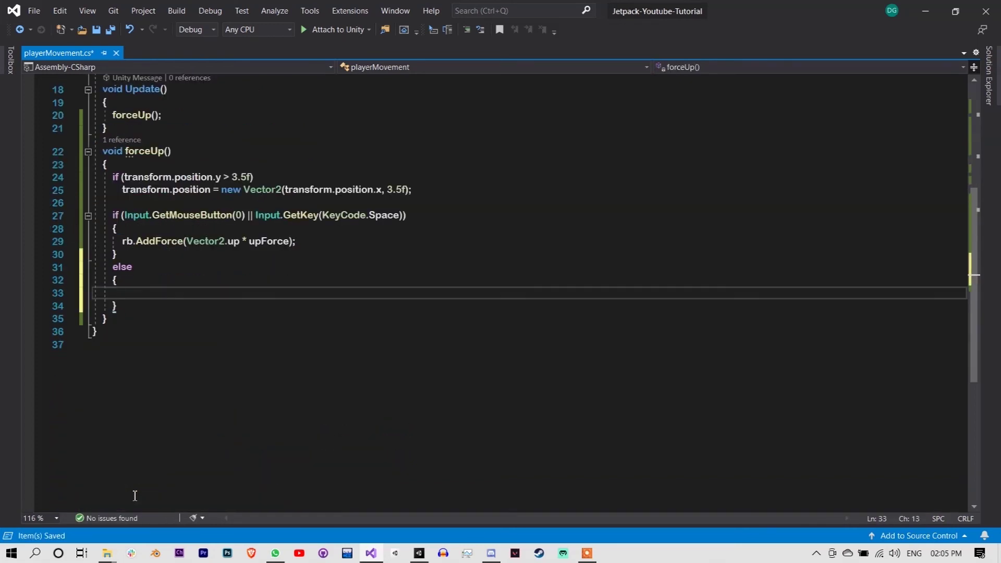
{"action": "left_click", "coordinate": [324, 246]}
{"action": "key", "text": "Return"}
{"action": "type", "text": "isPlayerFlying="}
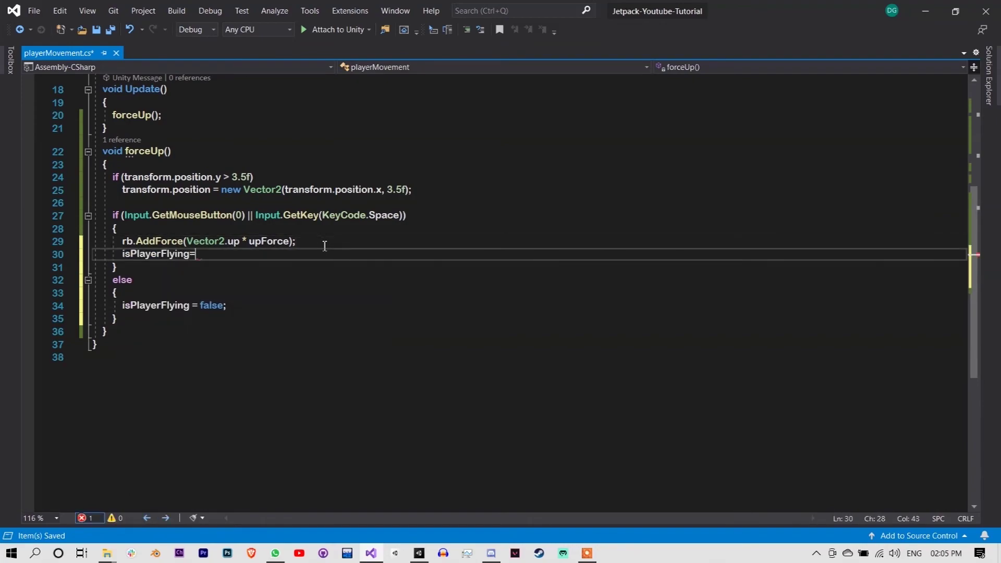
Step: Save the script and return to the Unity editor
{"action": "key", "text": "ctrl+s"}
{"action": "key", "text": "alt+Tab"}
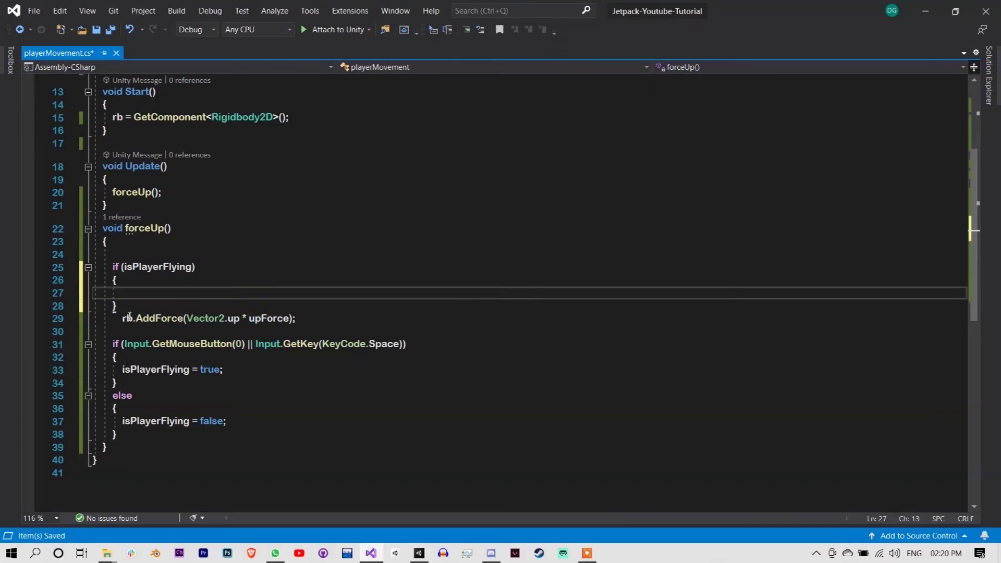
{"action": "left_click_drag", "start_coordinate": [290, 318], "coordinate": [122, 318]}
Step: Move the AddForce statement into the isPlayerFlying branch and add an else-if (!isPlayerFlying) branch
{"action": "key", "text": "ctrl+x"}
{"action": "left_click", "coordinate": [210, 293]}
{"action": "key", "text": "ctrl+v"}
{"action": "left_click", "coordinate": [190, 307]}
{"action": "key", "text": "Return"}
{"action": "type", "text": "else { 4"}
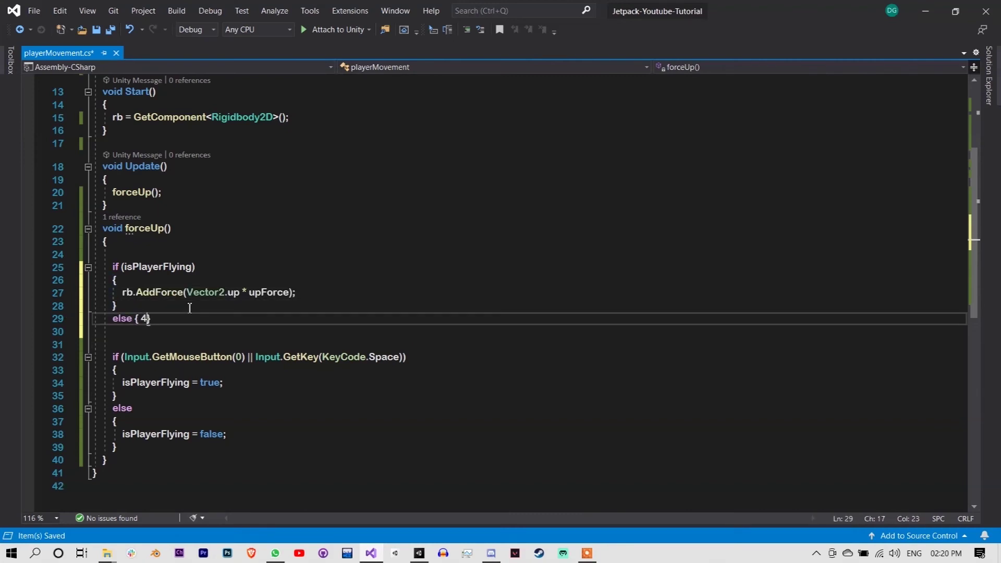
{"action": "key", "text": "Return"}
{"action": "left_click", "coordinate": [160, 319]}
{"action": "type", "text": "if(!isp"}
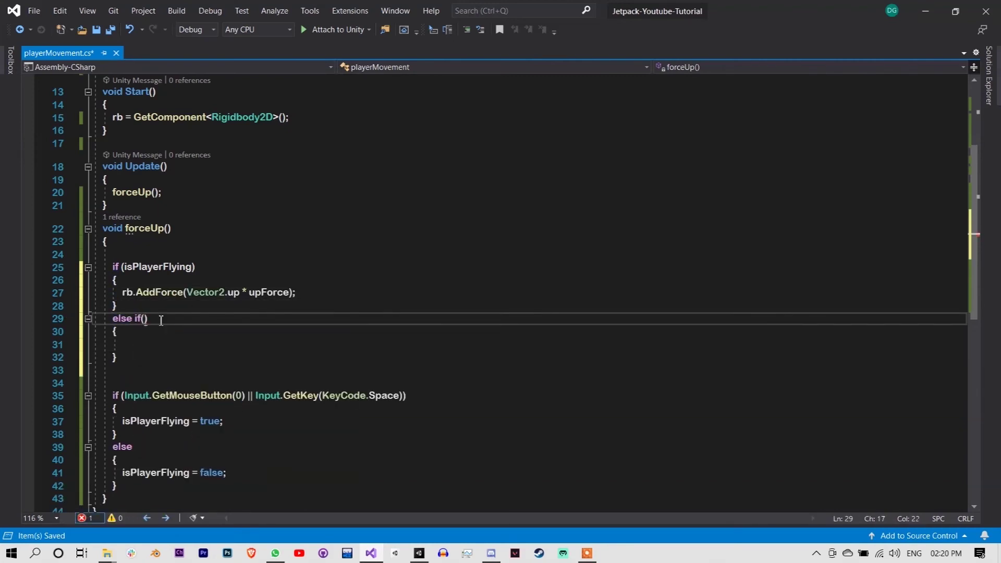
{"action": "key", "text": "Tab"}
Step: Add jetFire.Play() while flying and jetFire.Stop() in the not-flying branch, then save
{"action": "scroll", "coordinate": [160, 320], "scroll_direction": "up", "scroll_amount": 4}
{"action": "double_click", "coordinate": [310, 130]}
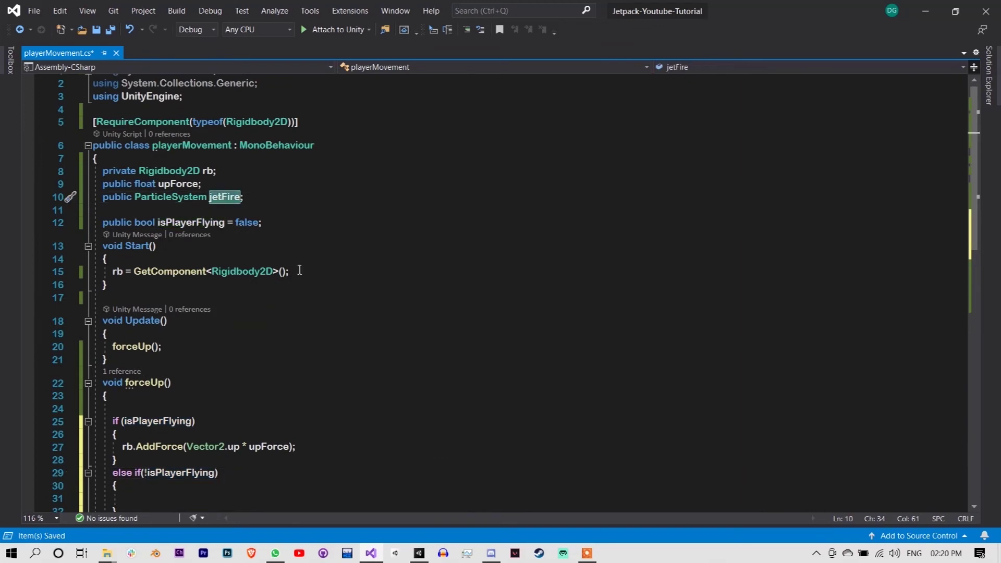
{"action": "scroll", "coordinate": [311, 129], "scroll_direction": "down", "scroll_amount": 3}
{"action": "left_click", "coordinate": [320, 332]}
{"action": "key", "text": "Return"}
{"action": "type", "text": "pl"}
{"action": "key", "text": "Tab"}
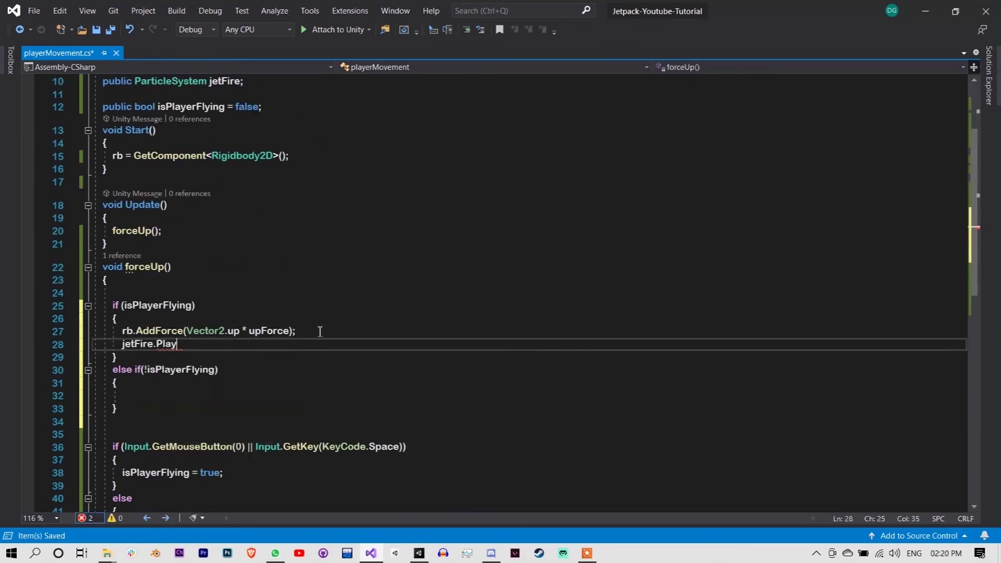
{"action": "left_click", "coordinate": [165, 396]}
{"action": "type", "text": "sto();"}
{"action": "key", "text": "Tab"}
{"action": "key", "text": "ctrl+s"}
{"action": "key", "text": "alt+Tab"}
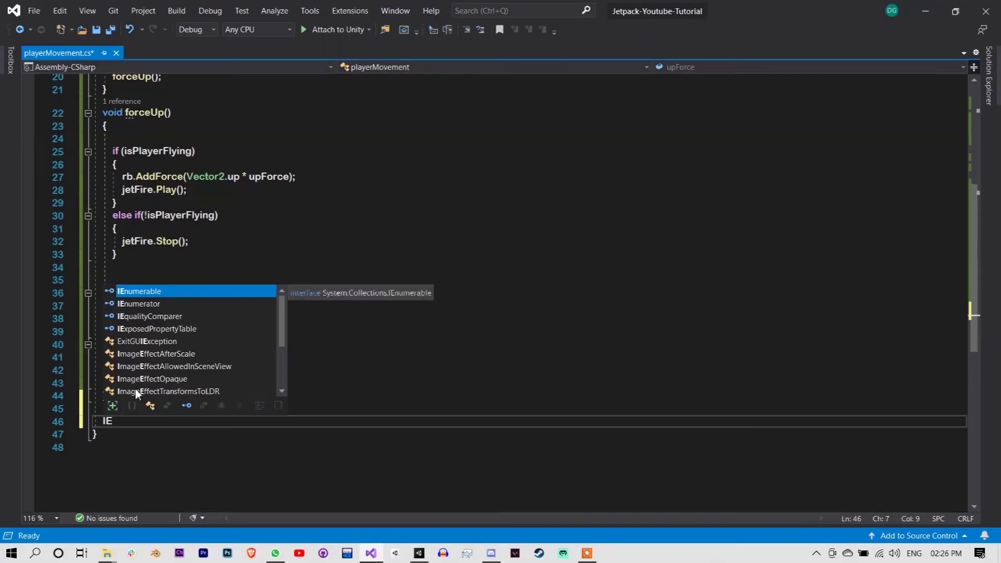
Step: Write the jeFire coroutine that yields WaitForSeconds and then calls jetFire.Stop()
{"action": "type", "text": "jeFi"}
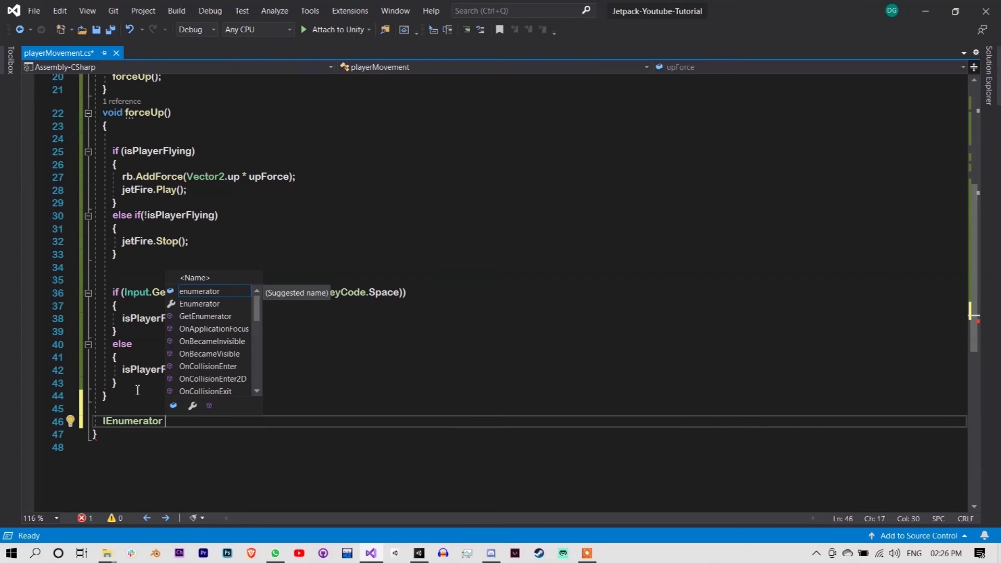
{"action": "type", "text": "re(float t) {"}
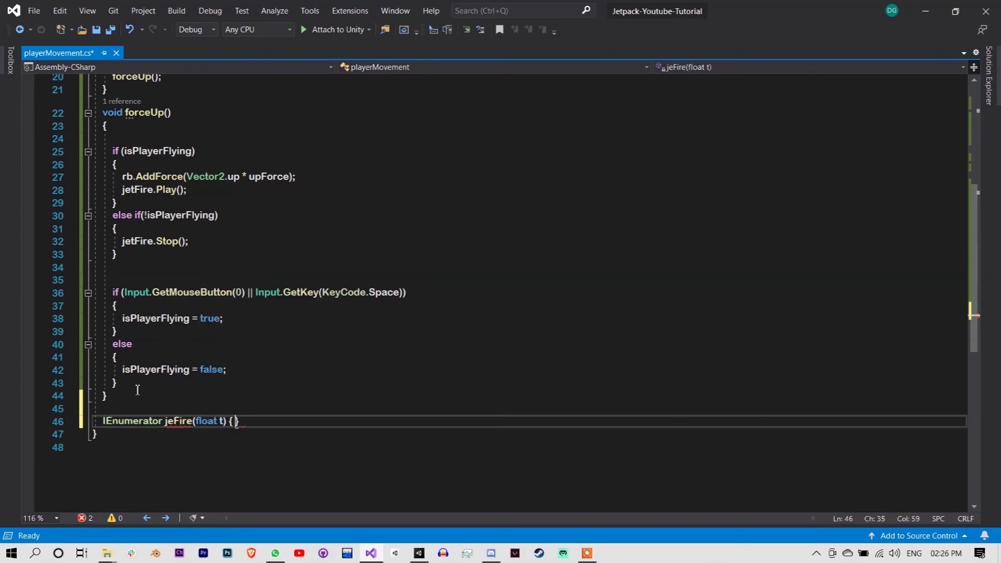
{"action": "key", "text": "Return"}
{"action": "type", "text": "yield return ne"}
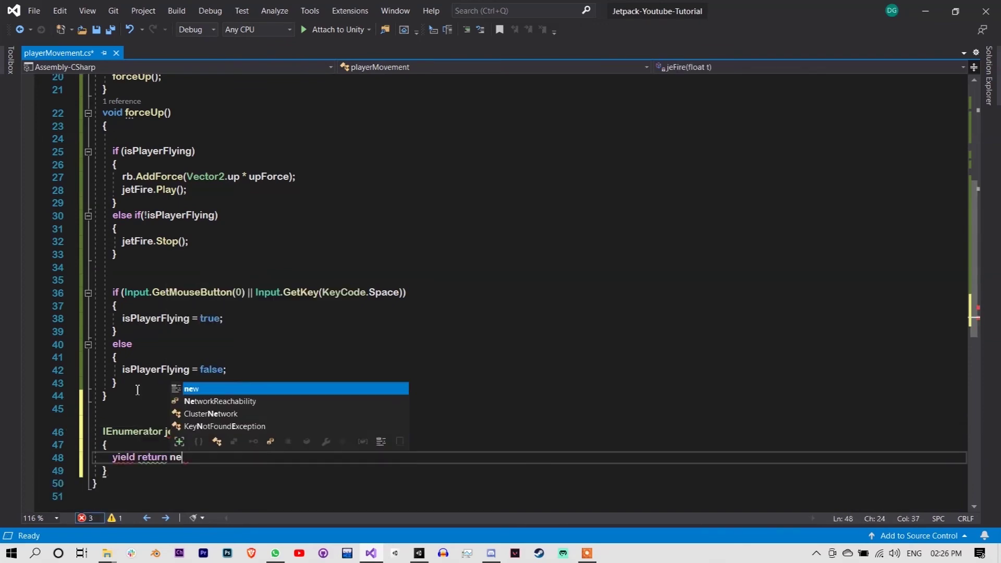
{"action": "type", "text": "w"}
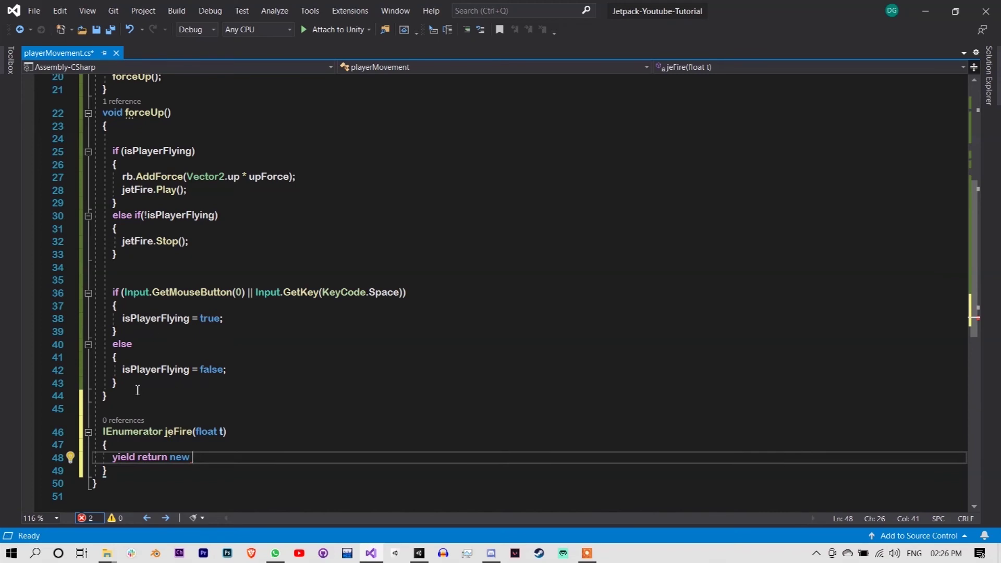
{"action": "key", "text": "BackSpace"}
{"action": "key", "text": "BackSpace"}
{"action": "key", "text": "BackSpace"}
{"action": "type", "text": "wait"}
{"action": "key", "text": "Tab"}
{"action": "key", "text": "Return"}
{"action": "type", "text": "jetFi"}
{"action": "key", "text": "Tab"}
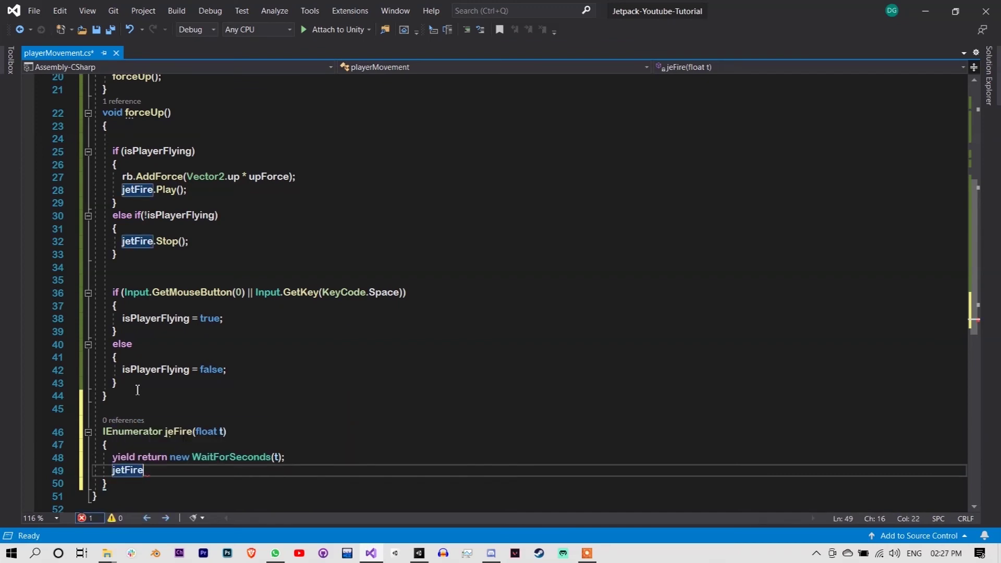
{"action": "type", "text": ".sto"}
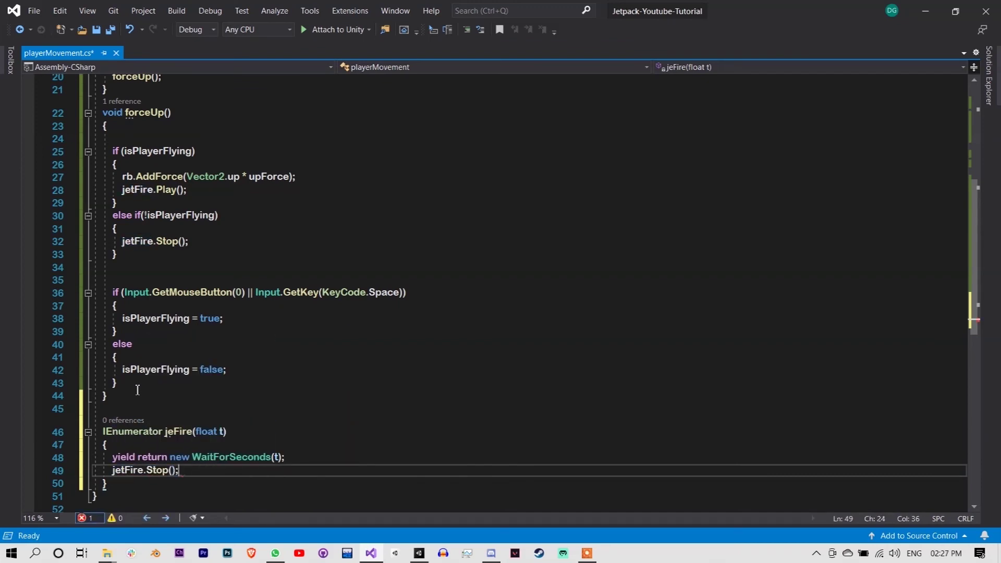
Step: Replace the direct stop call with StartCoroutine(jeFire(0.5f)) and return to Unity
{"action": "double_click", "coordinate": [182, 432]}
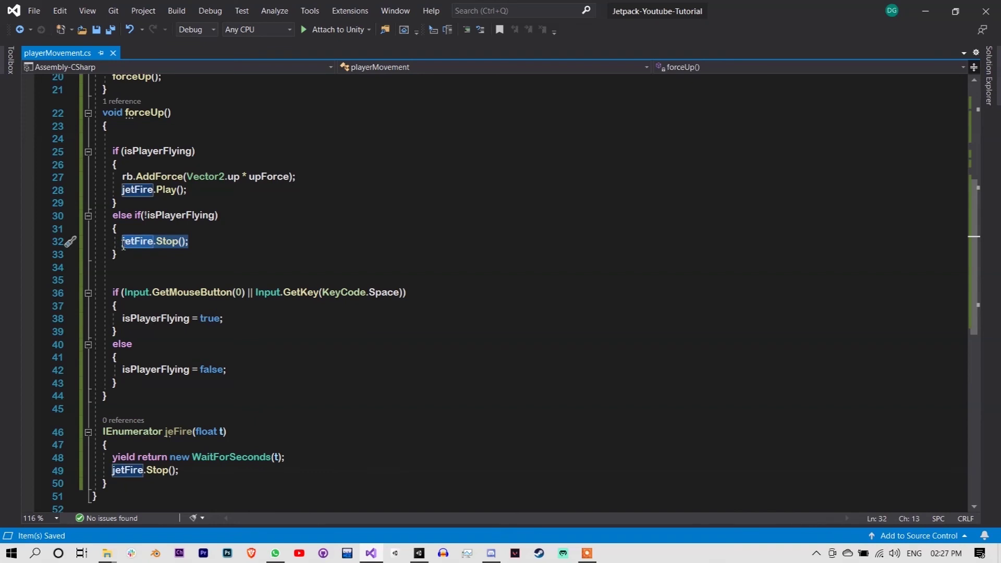
{"action": "type", "text": "sta"}
{"action": "key", "text": "Tab"}
{"action": "type", "text": "(0.5f"}
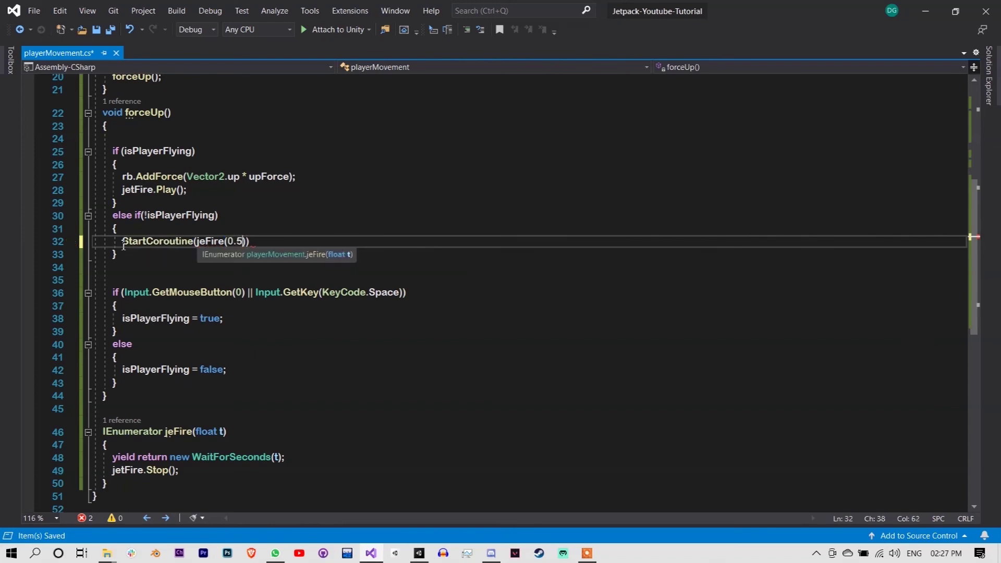
{"action": "type", "text": "));"}
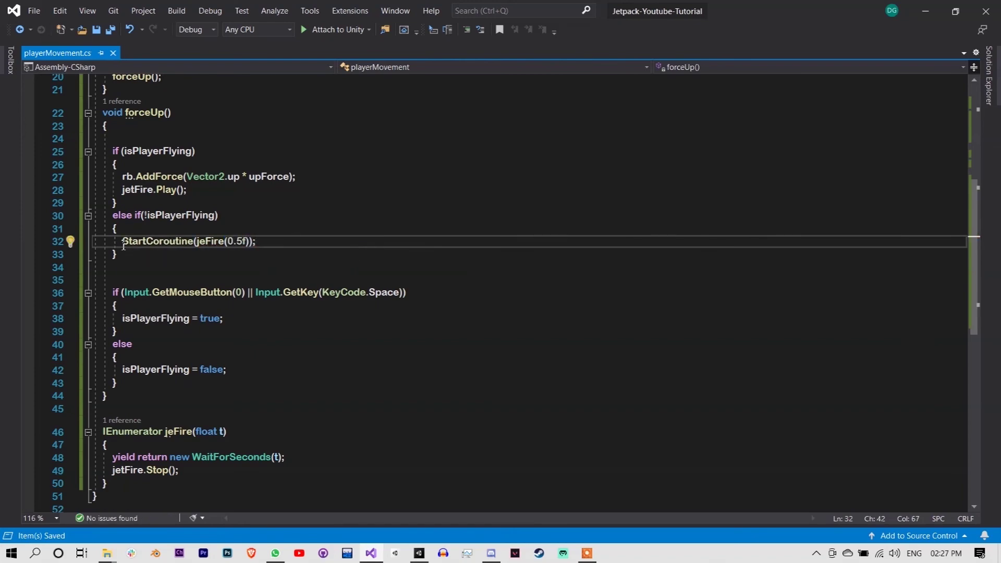
{"action": "key", "text": "alt+Tab"}
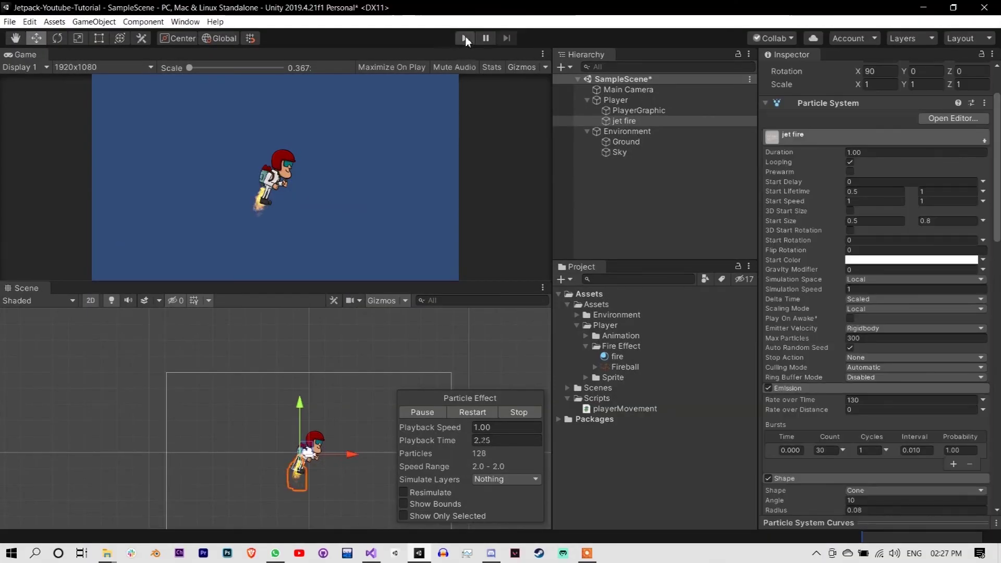
Step: Test-run the jet fire, then lengthen the jeFire delay from 0.5 to 1.5 seconds
{"action": "left_click", "coordinate": [466, 38]}
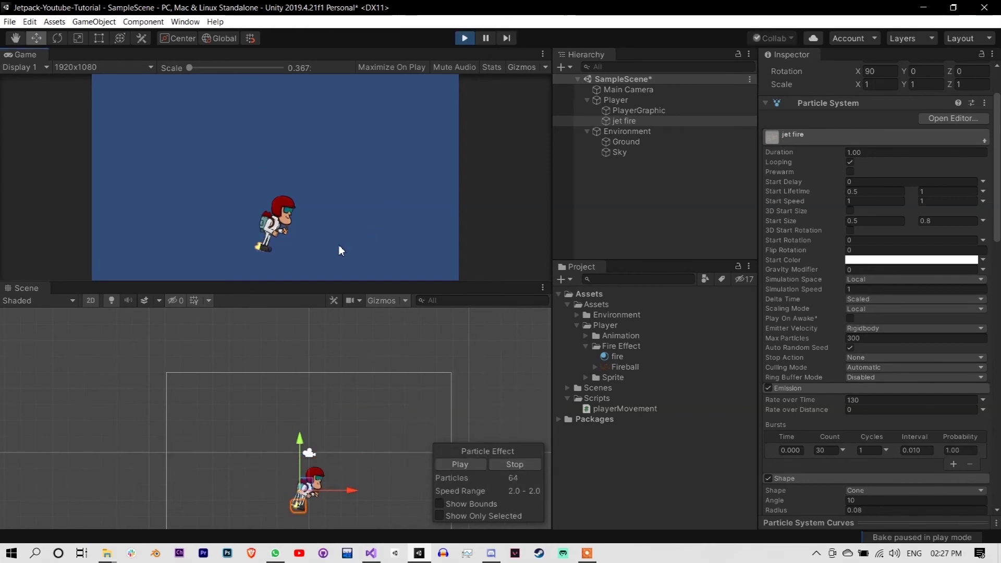
{"action": "left_click", "coordinate": [465, 39]}
{"action": "key", "text": "alt+Tab"}
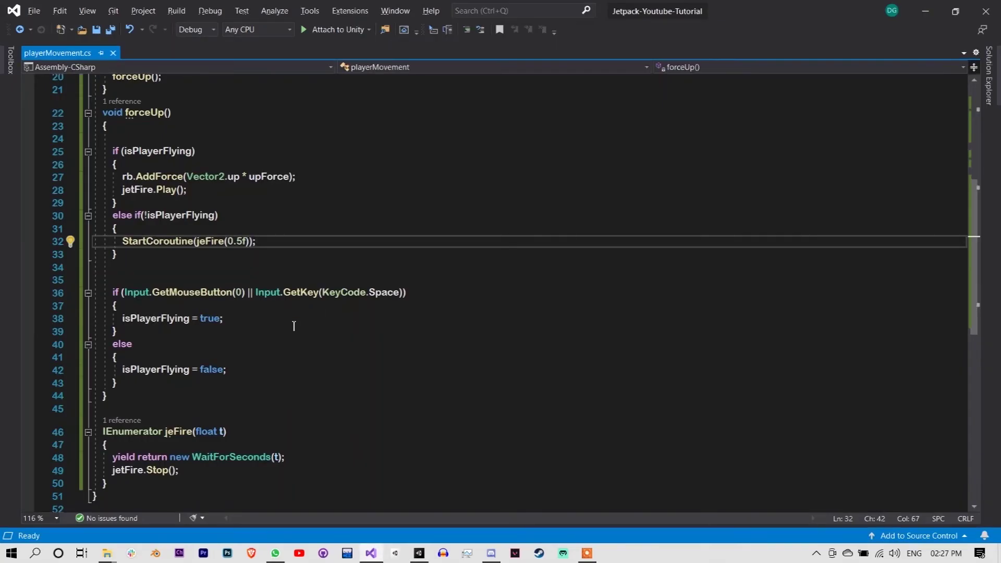
{"action": "left_click_drag", "start_coordinate": [242, 245], "coordinate": [227, 245]}
{"action": "type", "text": "1"}
{"action": "key", "text": "alt+Tab"}
Step: Run the game again and make the player fly to see the jet fire
{"action": "key", "text": "ctrl+p"}
{"action": "left_click", "coordinate": [317, 230]}
{"action": "left_click", "coordinate": [317, 230]}
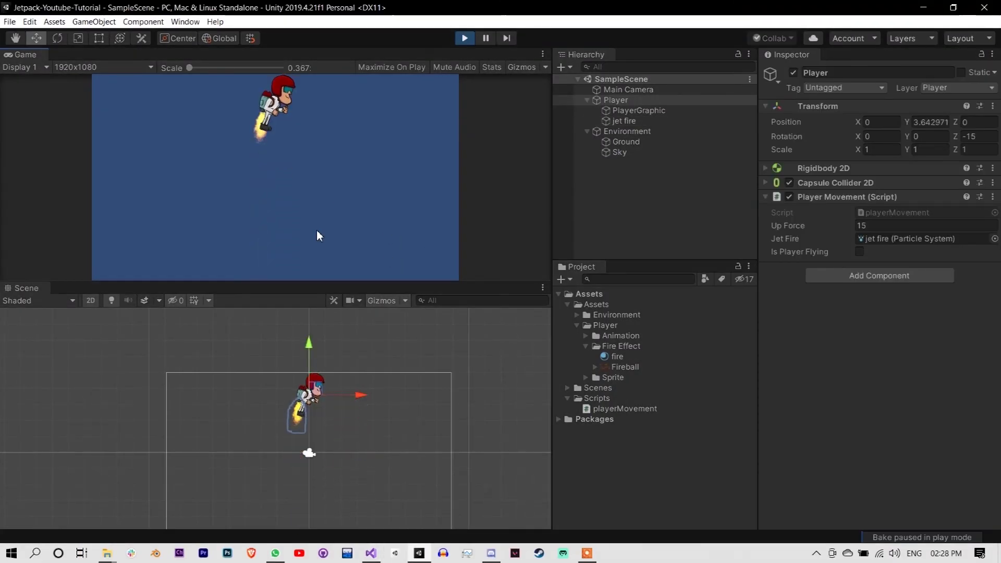